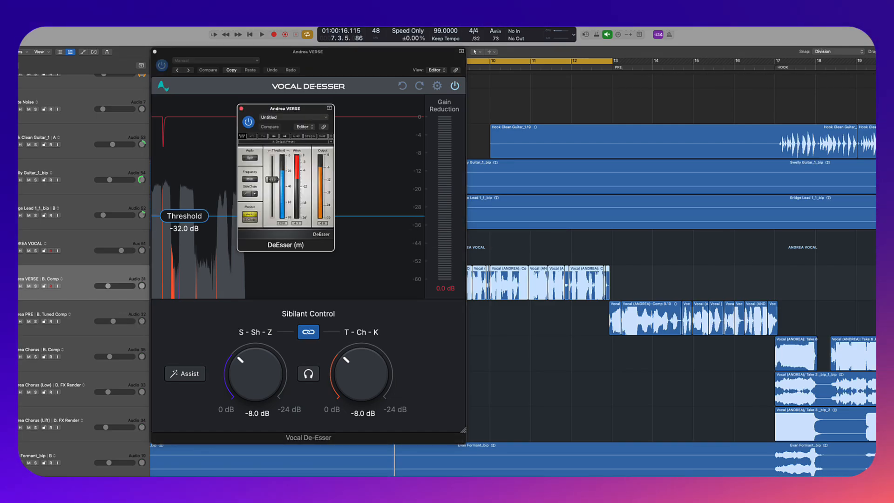
Step: Clear the Nectar 4 DeEsser and DeEsser (m) plug-in windows off the screen and bring the Vocal De-Esser window into focus
{"action": "left_click_drag", "start_coordinate": [305, 114], "coordinate": [633, 127]}
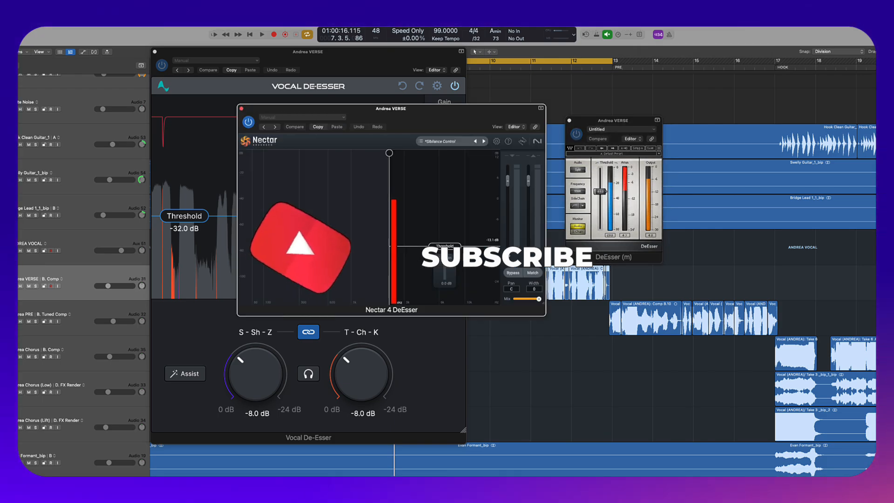
{"action": "left_click", "coordinate": [241, 108]}
{"action": "left_click", "coordinate": [570, 121]}
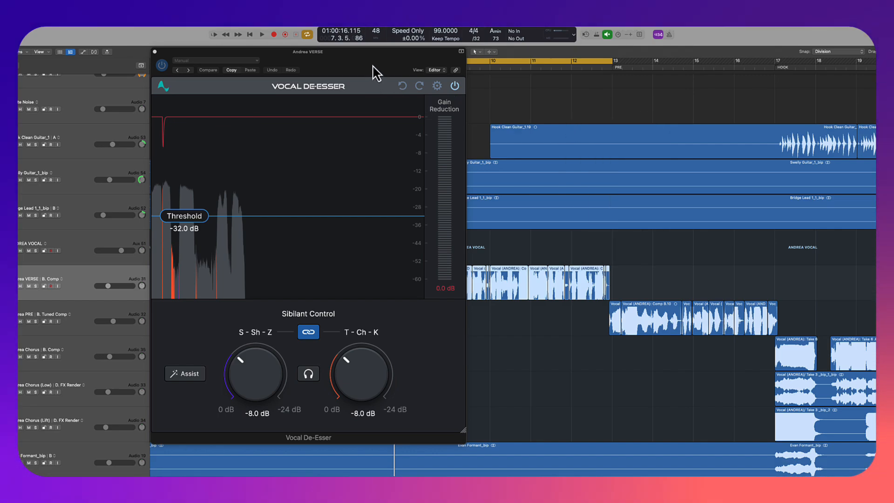
{"action": "left_click", "coordinate": [377, 72]}
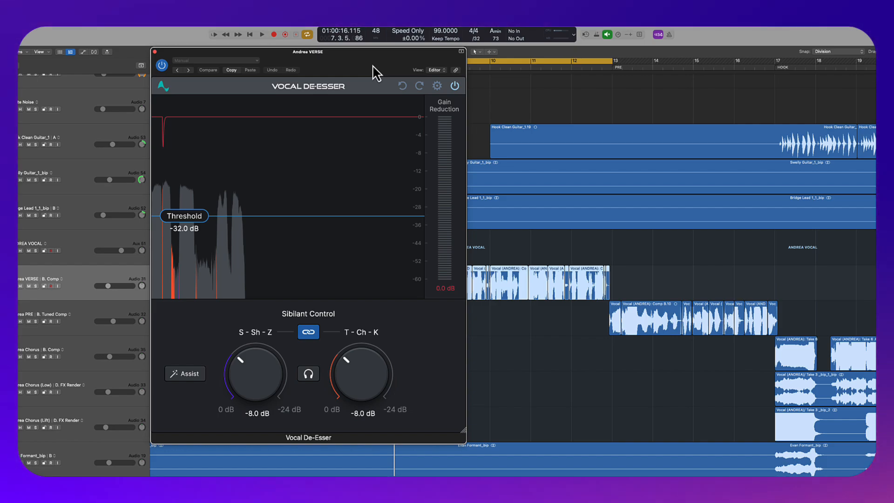
{"action": "left_click_drag", "start_coordinate": [372, 65], "coordinate": [371, 64]}
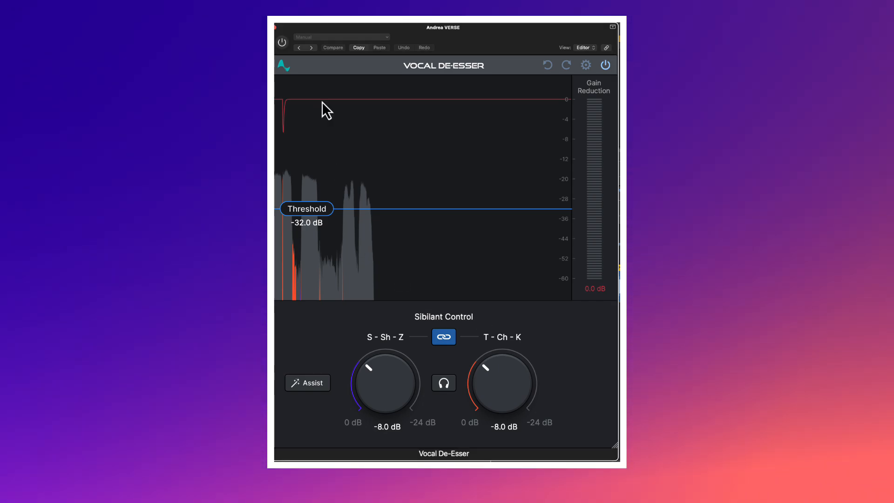
Step: Enable the Vocal De-Esser, lower its threshold to -52.6 dB, and toggle its bypass to compare
{"action": "left_click", "coordinate": [282, 45]}
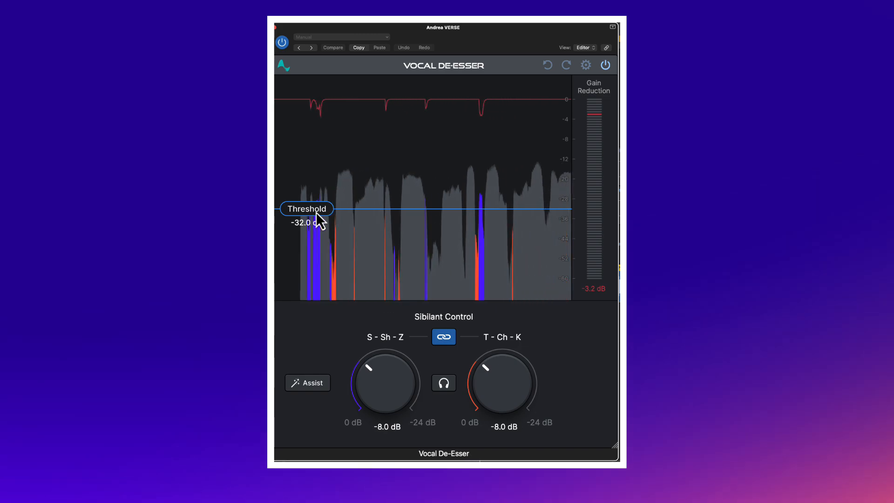
{"action": "left_click_drag", "start_coordinate": [319, 212], "coordinate": [308, 256]}
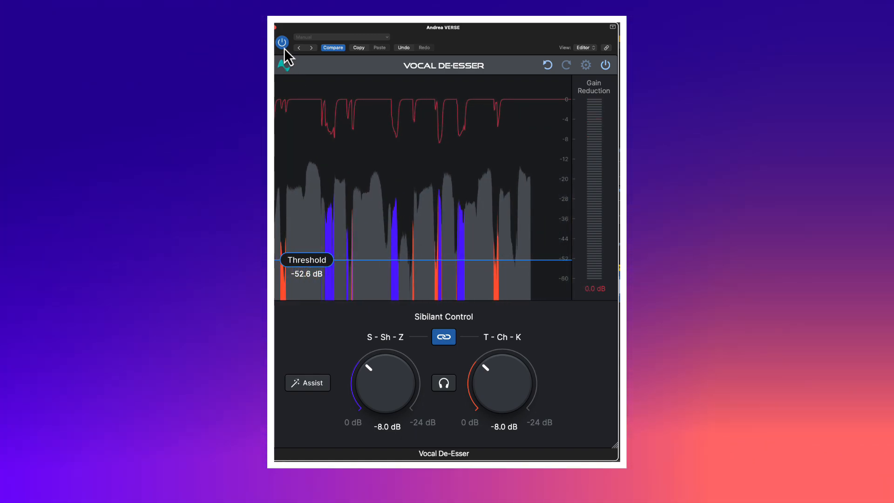
{"action": "left_click", "coordinate": [283, 44]}
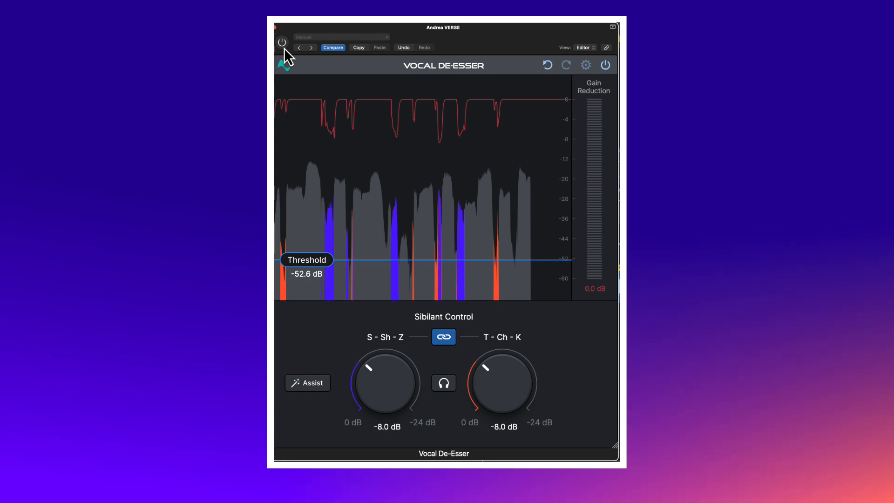
{"action": "left_click", "coordinate": [283, 44]}
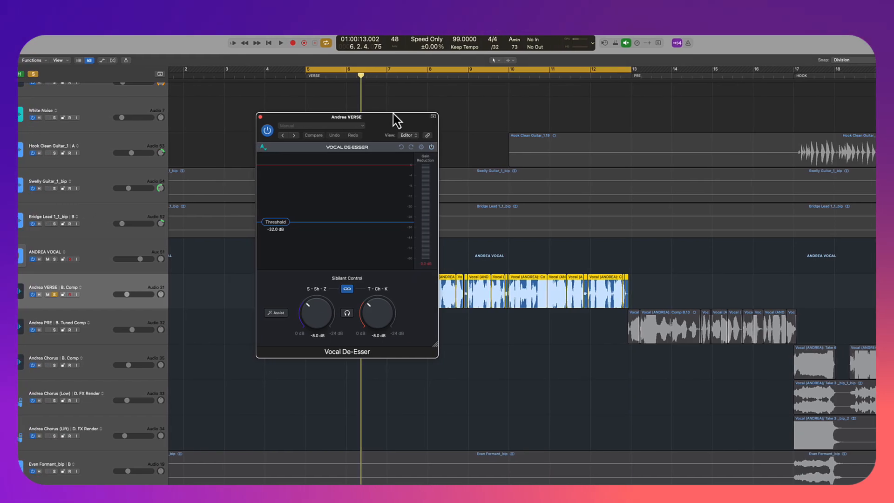
Step: Move the Vocal De-Esser window clear of the verse vocal regions and enlarge it
{"action": "left_click_drag", "start_coordinate": [378, 114], "coordinate": [186, 84]}
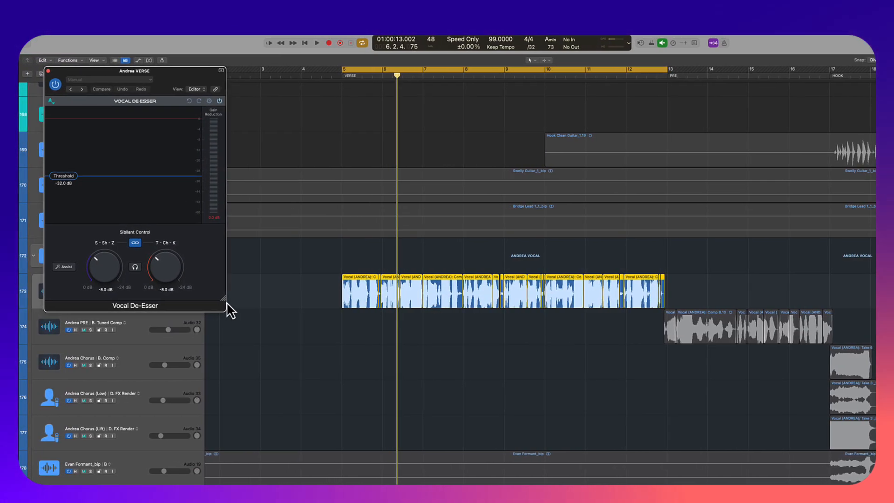
{"action": "left_click_drag", "start_coordinate": [228, 307], "coordinate": [295, 427]}
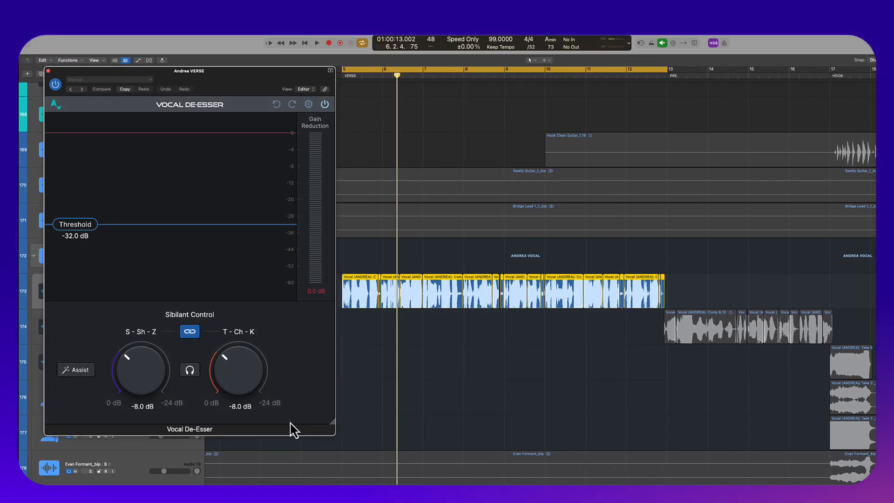
{"action": "mouse_move", "coordinate": [259, 84]}
{"action": "left_mouse_down"}
{"action": "mouse_move", "coordinate": [239, 76]}
{"action": "mouse_move", "coordinate": [252, 73]}
{"action": "left_mouse_up"}
Step: Audition the verse vocal, run the Vocal De-Esser's Assist on it, and apply the recommended -44 dB threshold
{"action": "key", "text": "space"}
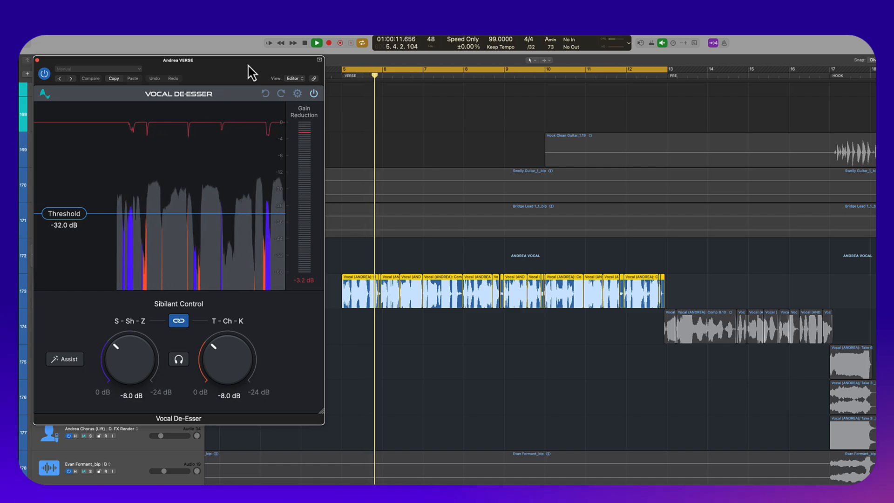
{"action": "key", "text": "space"}
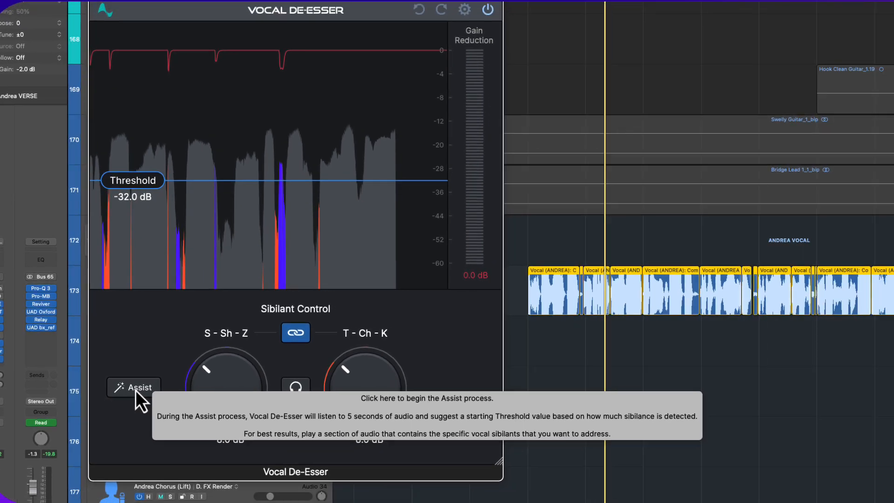
{"action": "left_click", "coordinate": [158, 398]}
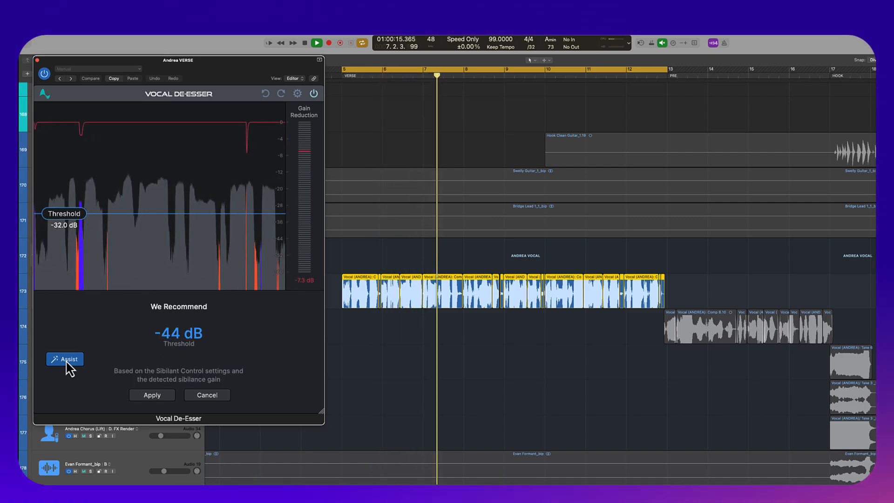
{"action": "left_click", "coordinate": [164, 397]}
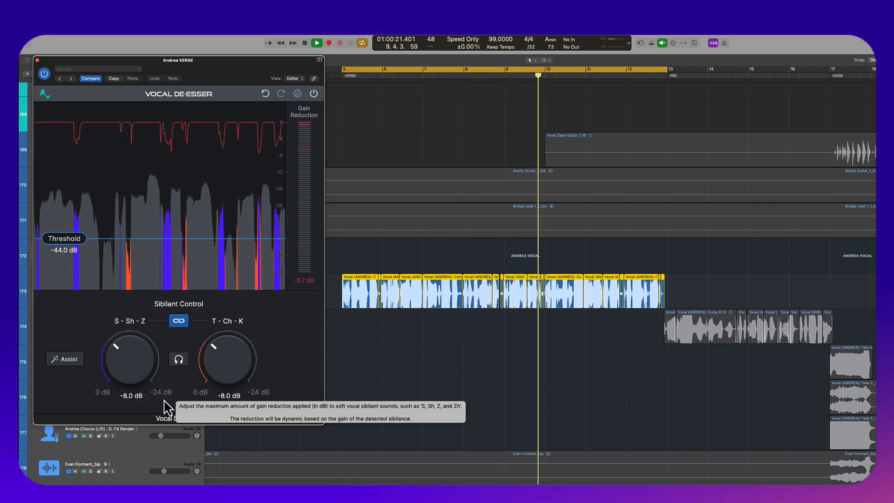
{"action": "key", "text": "space"}
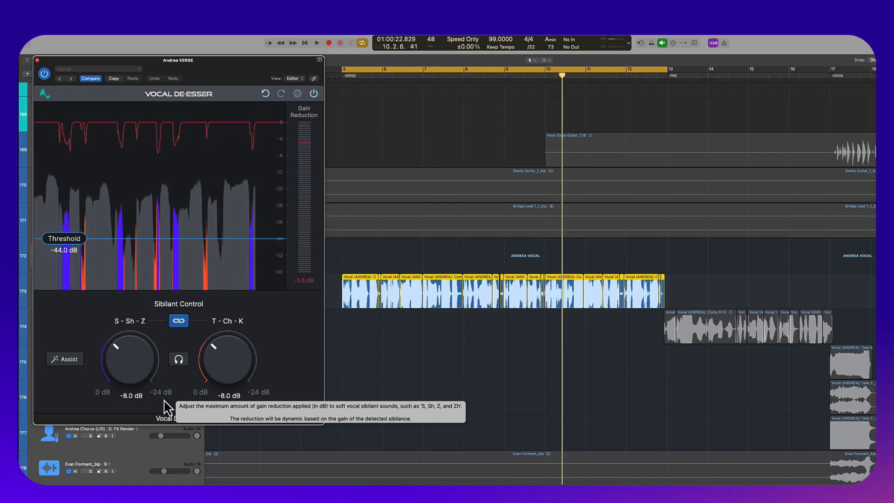
Step: Unlink the two sibilant controls and set S-Sh-Z to -11.1 dB and T-Ch-K to -15.9 dB while auditioning the verse
{"action": "left_click_drag", "start_coordinate": [228, 373], "coordinate": [230, 356]}
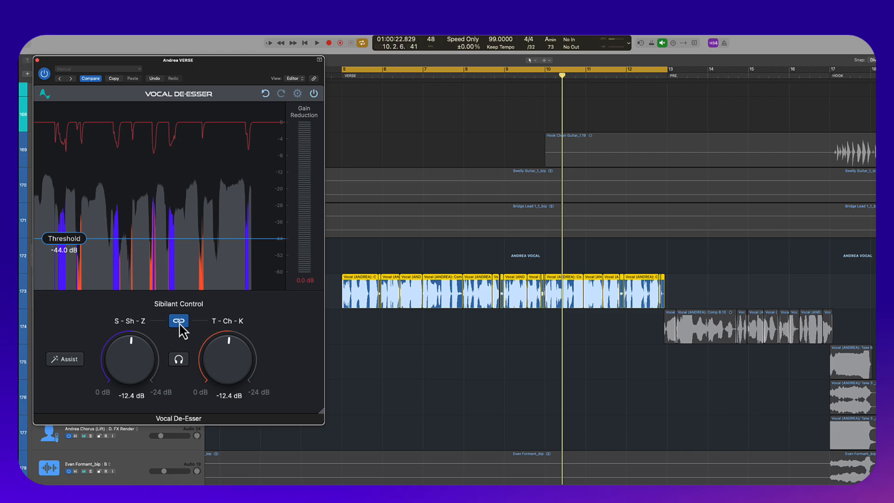
{"action": "left_click", "coordinate": [177, 323]}
{"action": "left_click_drag", "start_coordinate": [132, 355], "coordinate": [136, 364]}
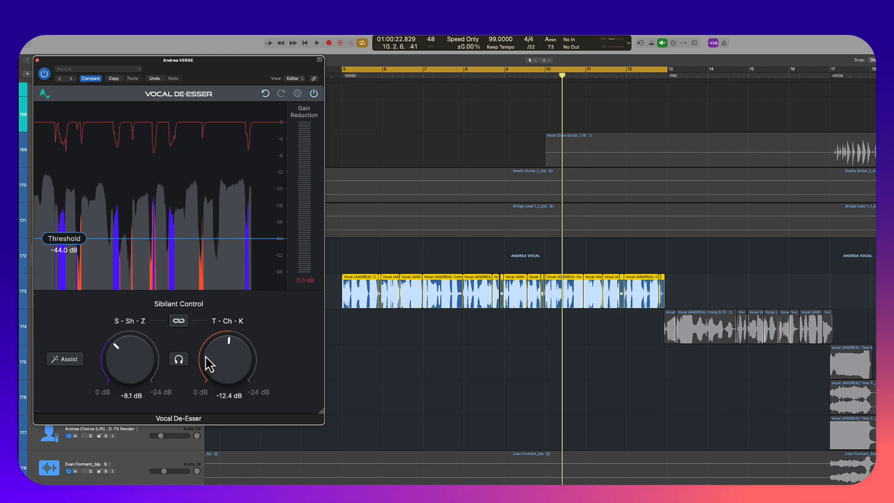
{"action": "left_click_drag", "start_coordinate": [223, 358], "coordinate": [226, 353]}
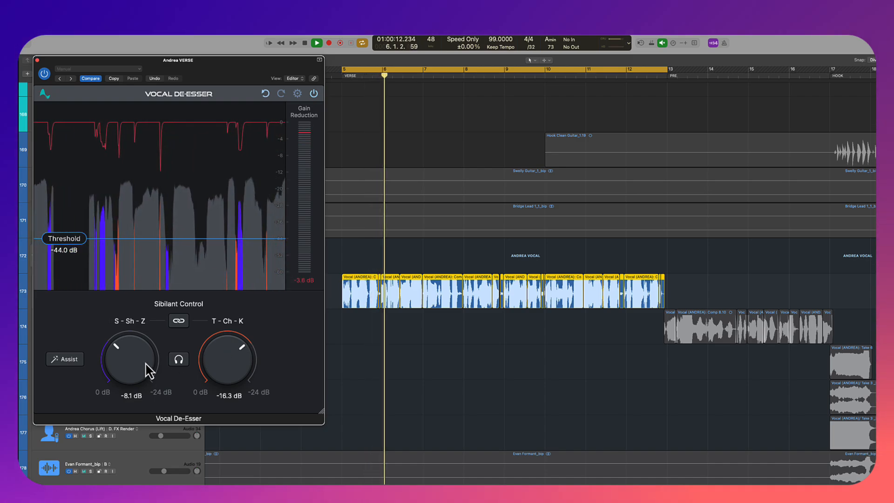
{"action": "left_click_drag", "start_coordinate": [144, 362], "coordinate": [138, 358]}
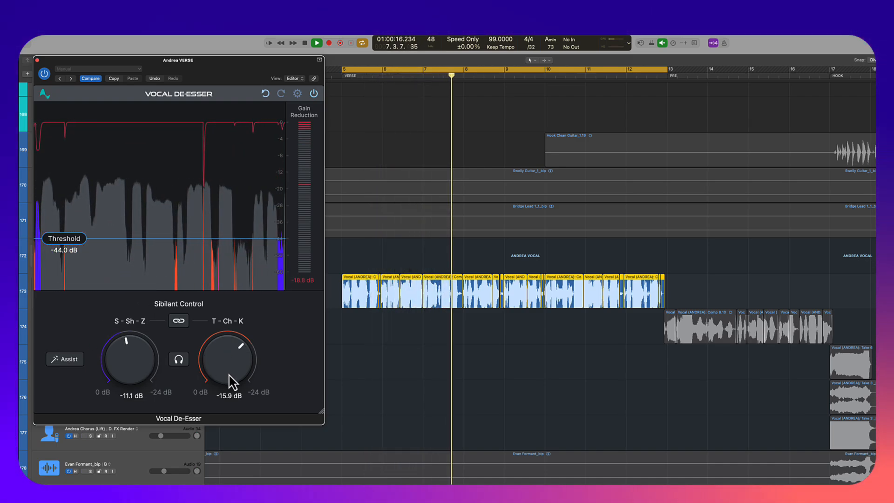
{"action": "key", "text": "space"}
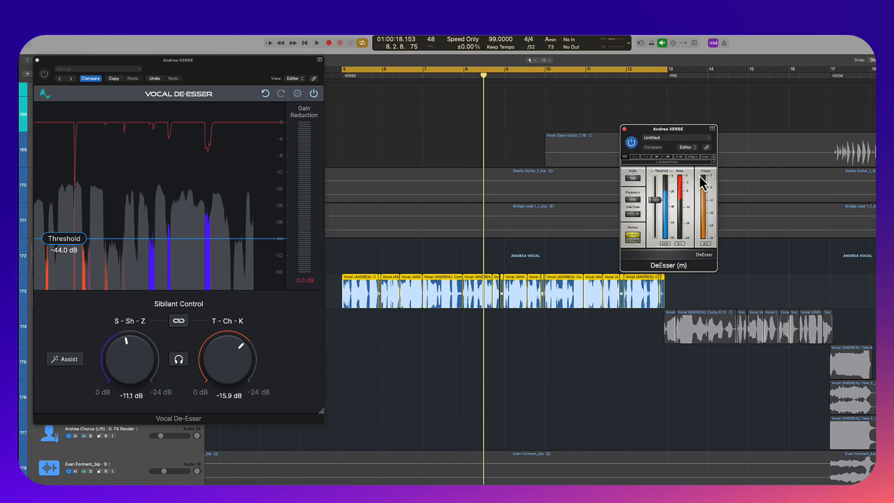
Step: Audition the verse vocal through DeEsser (m) while lowering its threshold, and close that plug-in's window
{"action": "left_click_drag", "start_coordinate": [698, 140], "coordinate": [585, 112]}
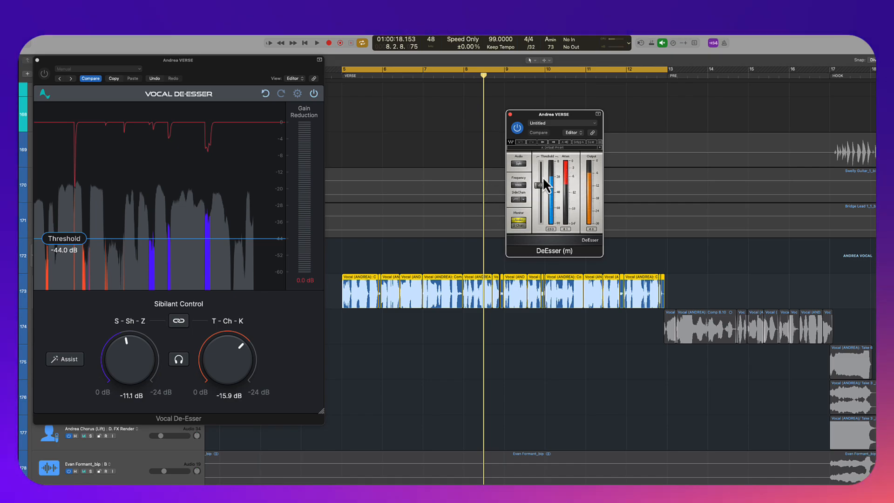
{"action": "left_click_drag", "start_coordinate": [540, 184], "coordinate": [540, 187]}
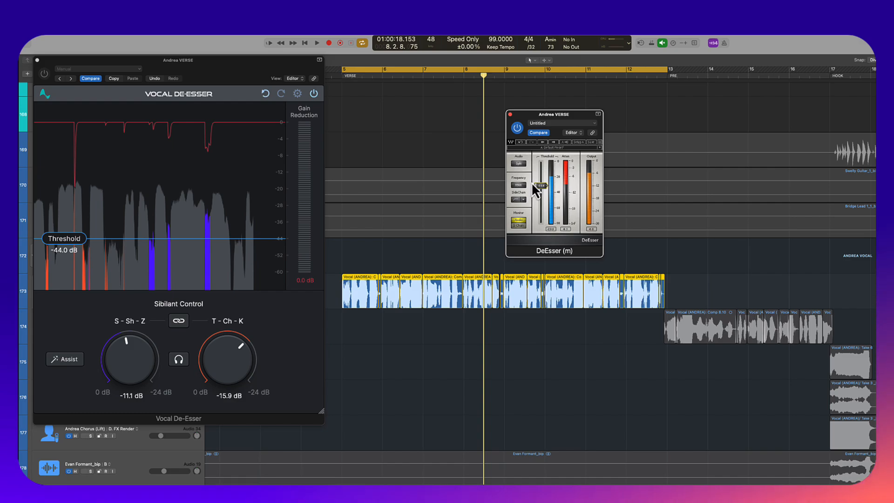
{"action": "key", "text": "space"}
{"action": "left_click_drag", "start_coordinate": [538, 183], "coordinate": [539, 205]}
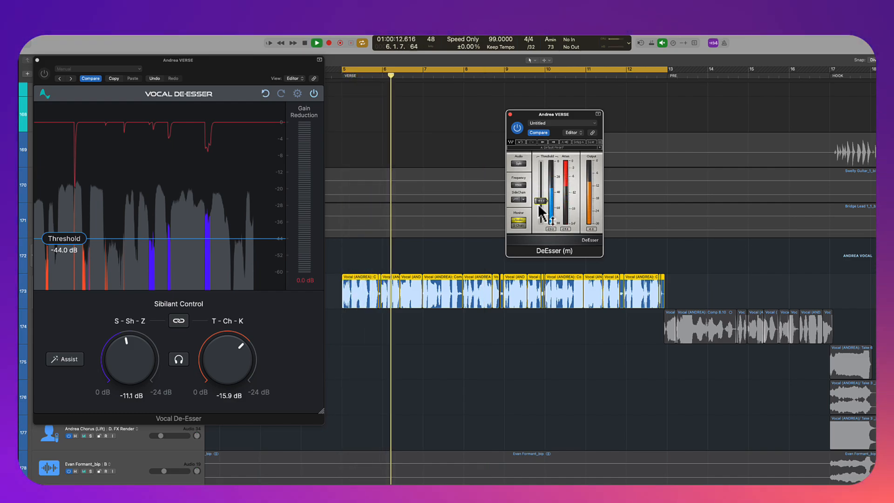
{"action": "key", "text": "space"}
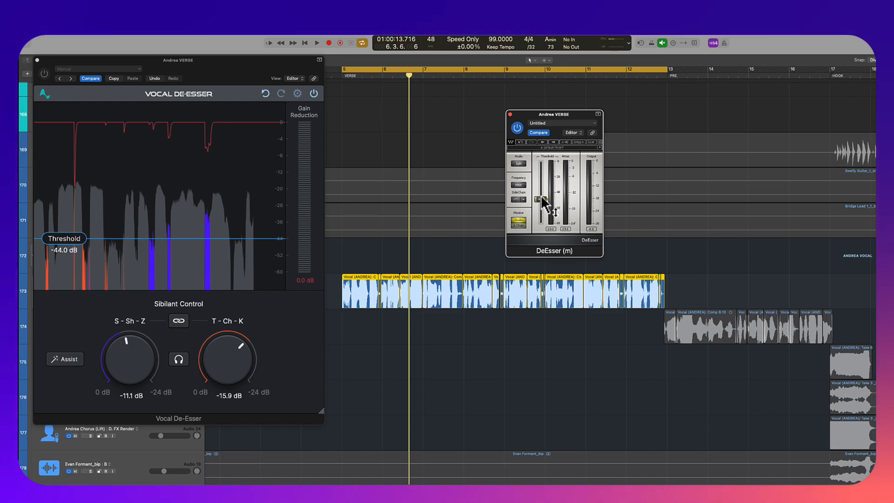
{"action": "key", "text": "space"}
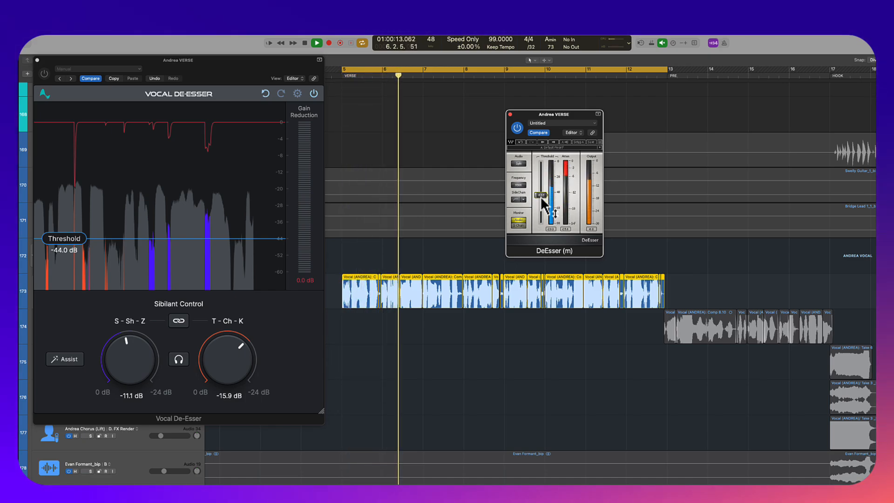
{"action": "key", "text": "space"}
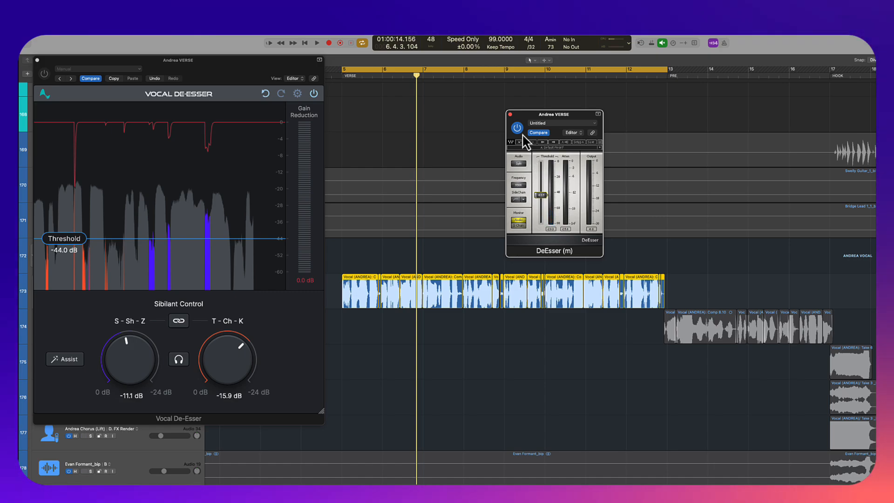
{"action": "left_click", "coordinate": [510, 115]}
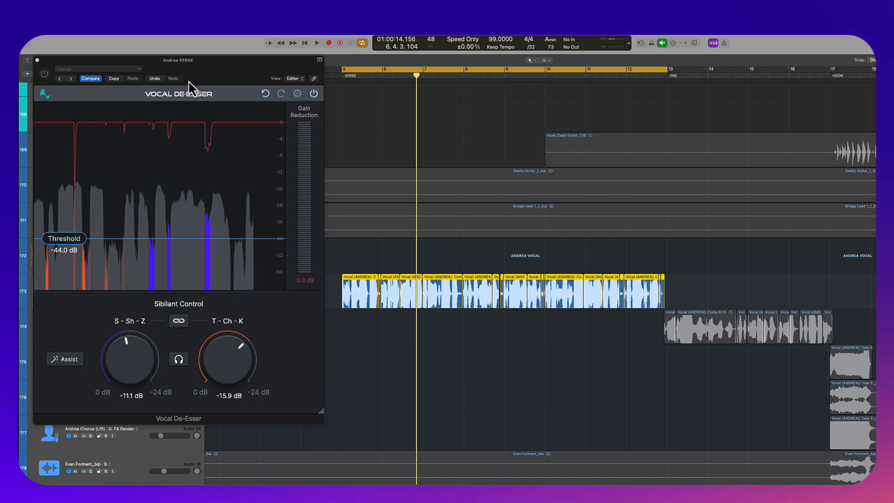
Step: Play the verse, re-enable the Vocal De-Esser, and set its S-Sh-Z reduction to -12.1 dB
{"action": "left_click_drag", "start_coordinate": [210, 77], "coordinate": [239, 70]}
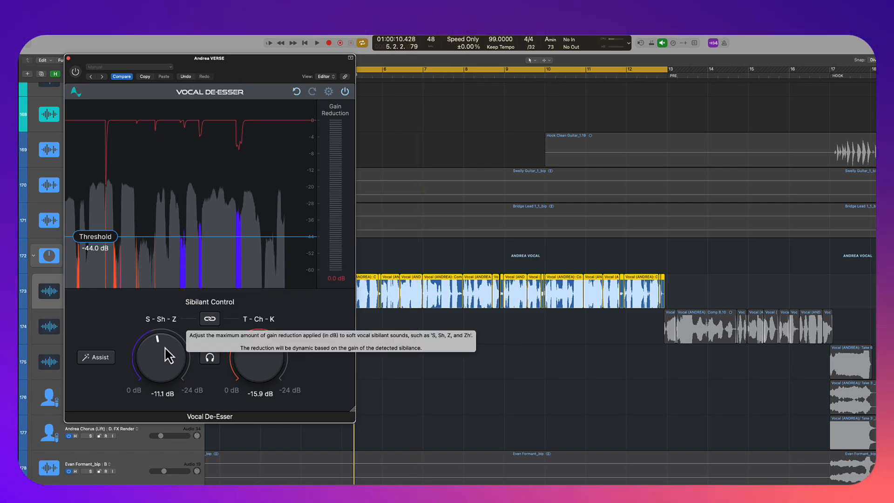
{"action": "key", "text": "space"}
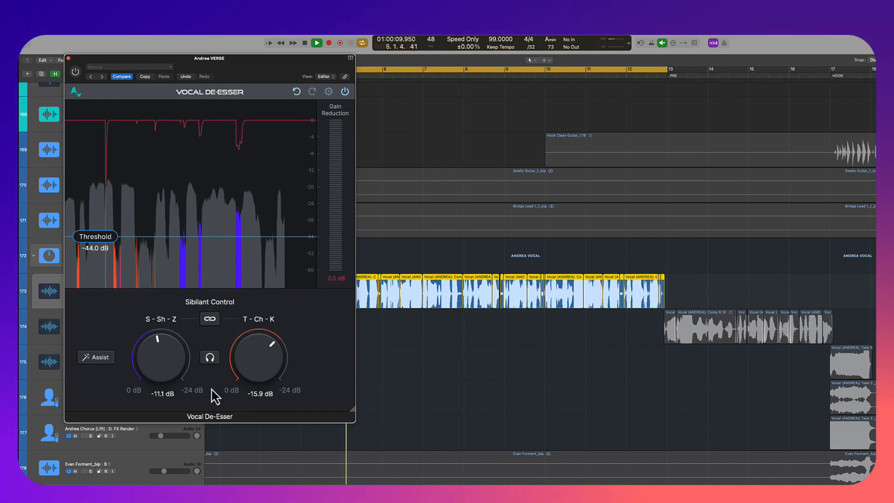
{"action": "left_click", "coordinate": [75, 71]}
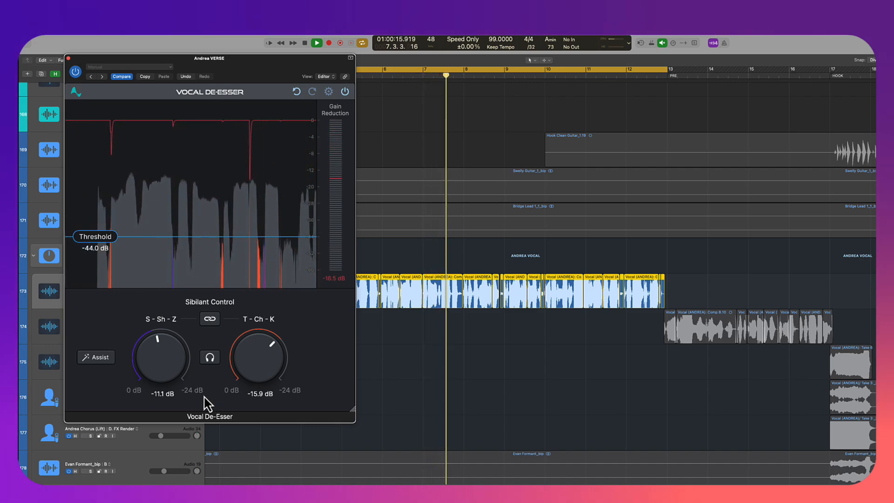
{"action": "left_click_drag", "start_coordinate": [175, 371], "coordinate": [175, 367]}
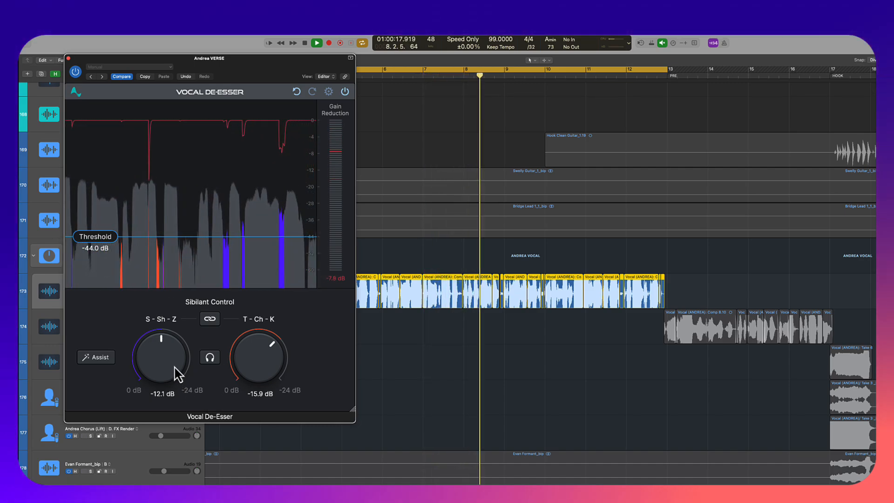
{"action": "key", "text": "space"}
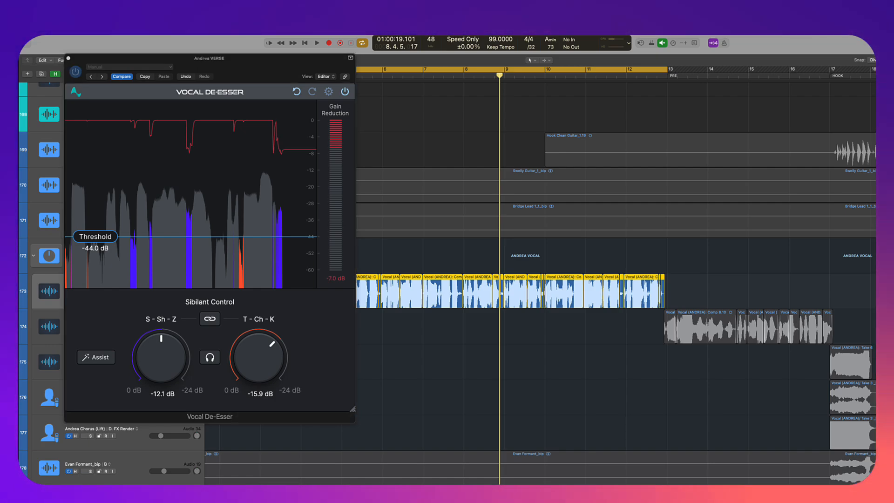
Step: Audition the verse vocal through the active Vocal De-Esser
{"action": "left_click", "coordinate": [345, 92]}
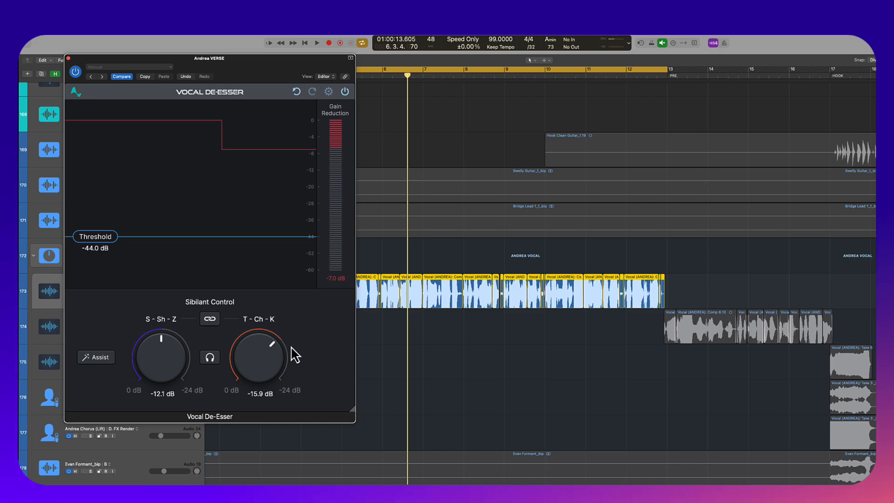
{"action": "key", "text": "space"}
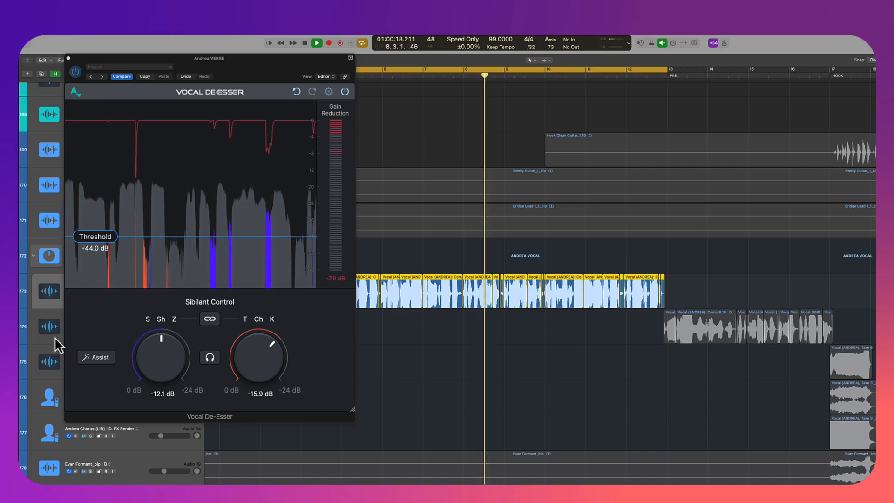
{"action": "key", "text": "space"}
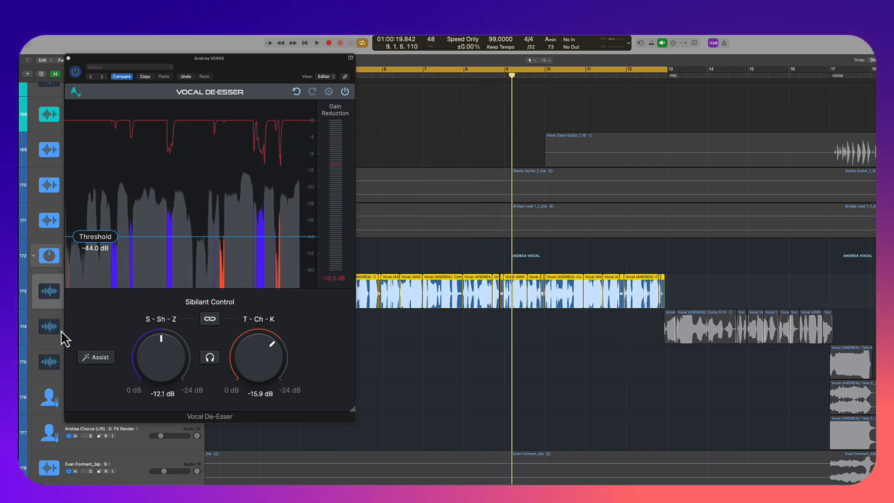
Step: Unsolo the verse vocal and play it in the full mix with the Vocal De-Esser bypassed, then re-enable the plug-in
{"action": "key", "text": "ctrl+s"}
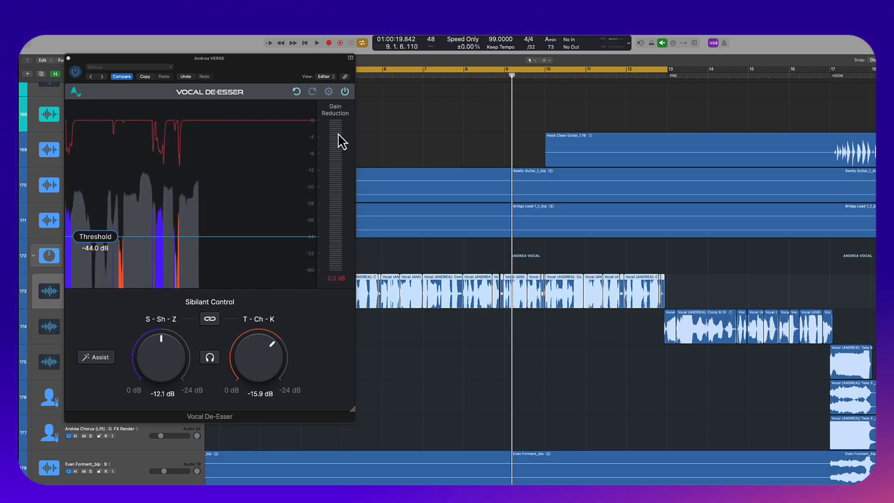
{"action": "left_click", "coordinate": [346, 93]}
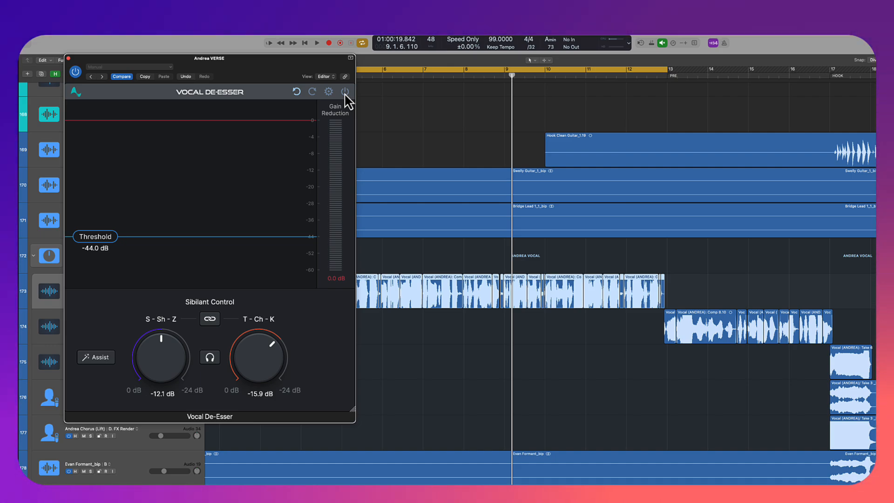
{"action": "key", "text": "space"}
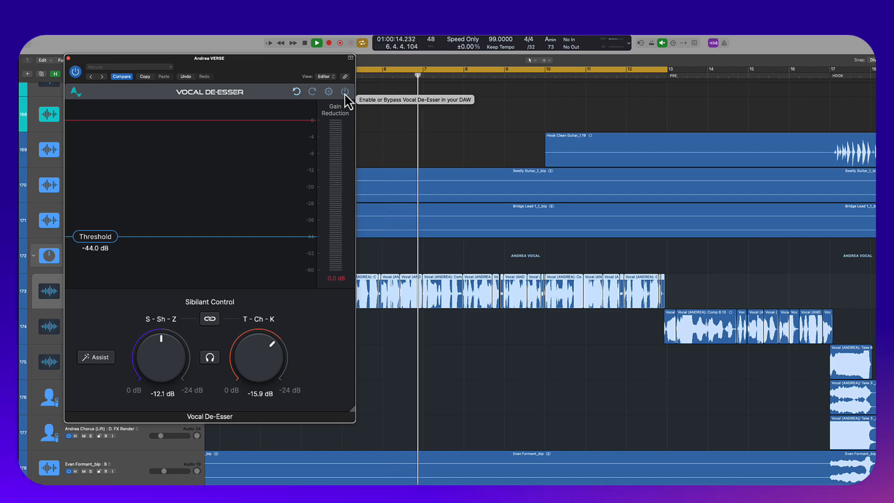
{"action": "left_click", "coordinate": [345, 94]}
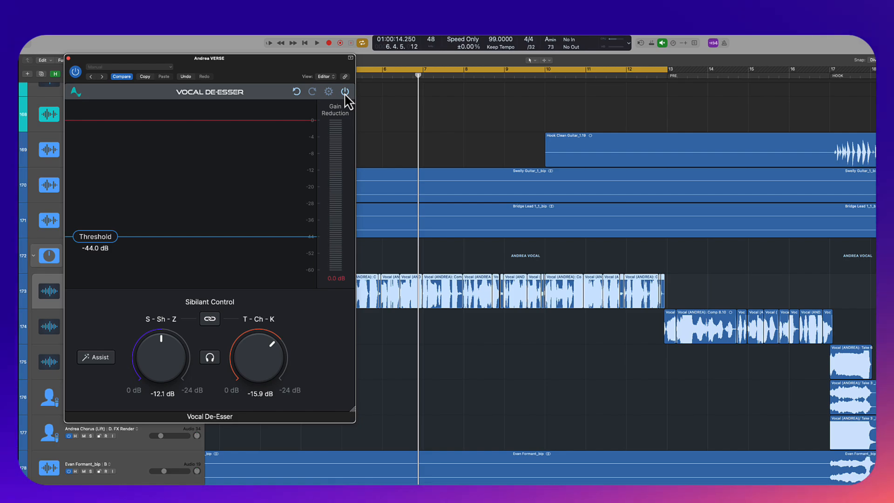
Step: Play the mix with the Vocal De-Esser active and set its S-Sh-Z reduction to -13.1 dB
{"action": "key", "text": "space"}
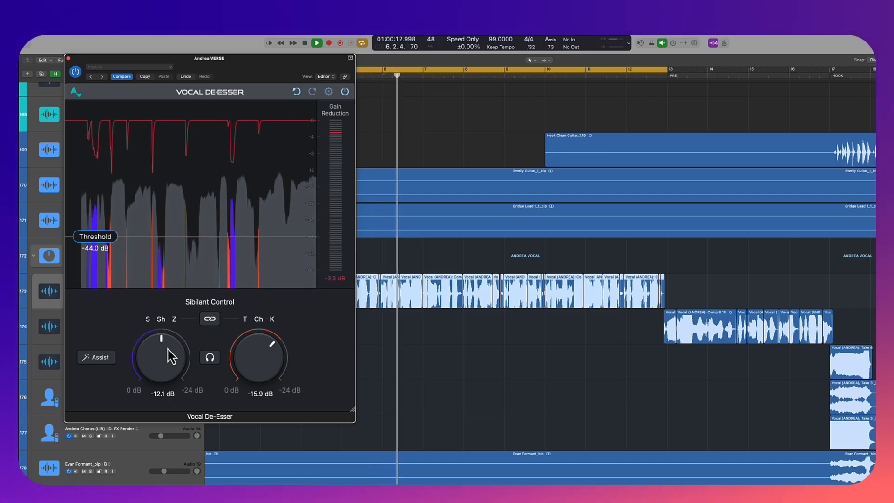
{"action": "left_click_drag", "start_coordinate": [172, 358], "coordinate": [170, 354]}
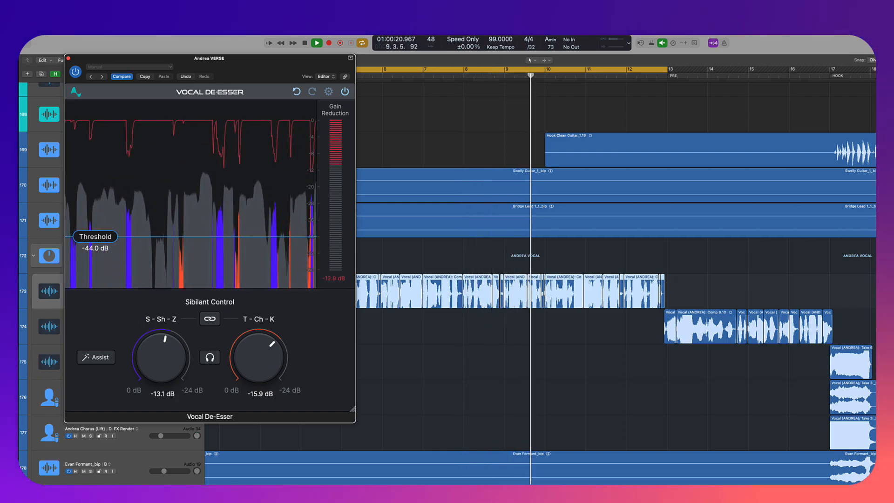
{"action": "key", "text": "space"}
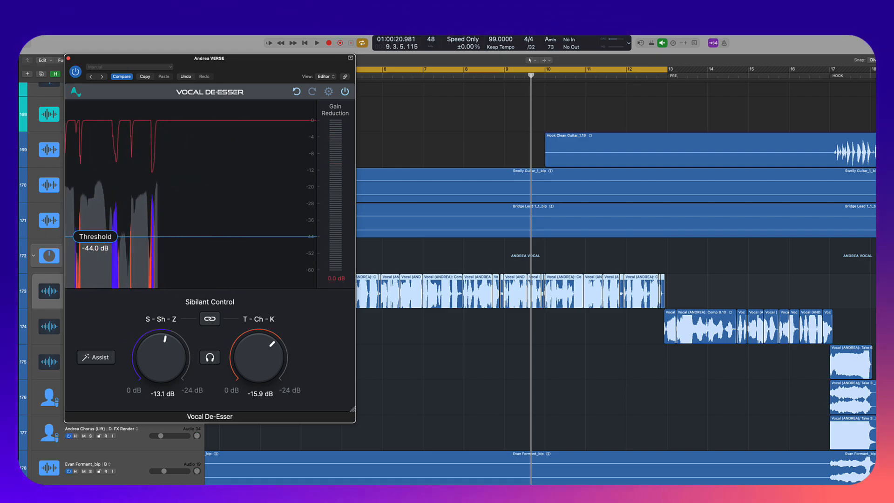
Step: Open the verse's Auto-Tune Vocal EQ, lower the frequency of the high-end boost band, and play the mix
{"action": "left_click_drag", "start_coordinate": [508, 136], "coordinate": [569, 180]}
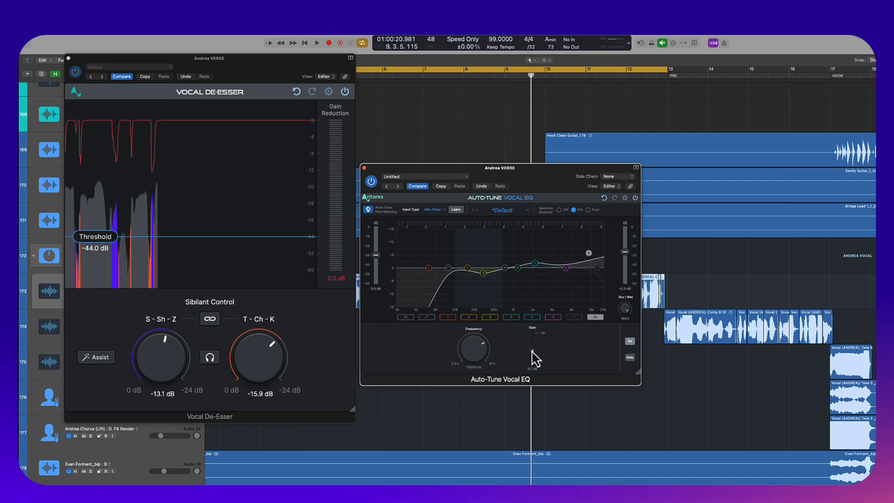
{"action": "left_click_drag", "start_coordinate": [481, 351], "coordinate": [476, 361]}
{"action": "key", "text": "space"}
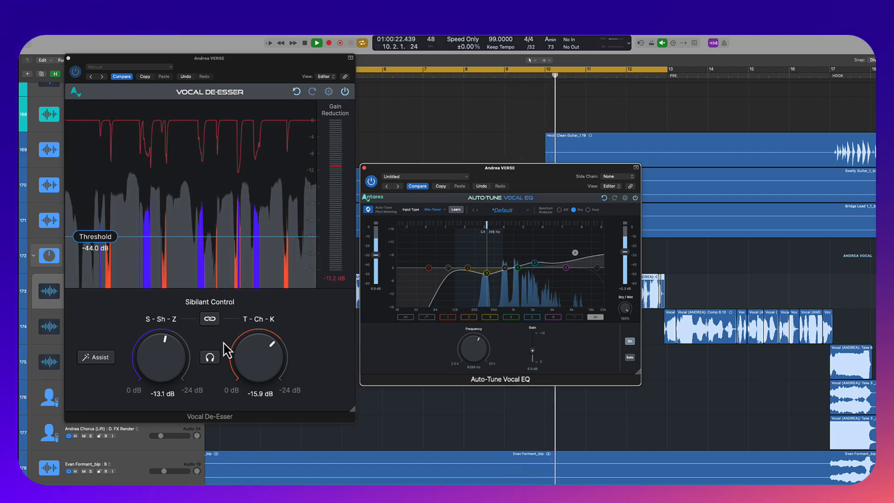
Step: Set the Vocal De-Esser's S-Sh-Z to -12.0 dB and T-Ch-K to -17.6 dB during playback, and close the EQ window
{"action": "left_click_drag", "start_coordinate": [148, 375], "coordinate": [155, 373]}
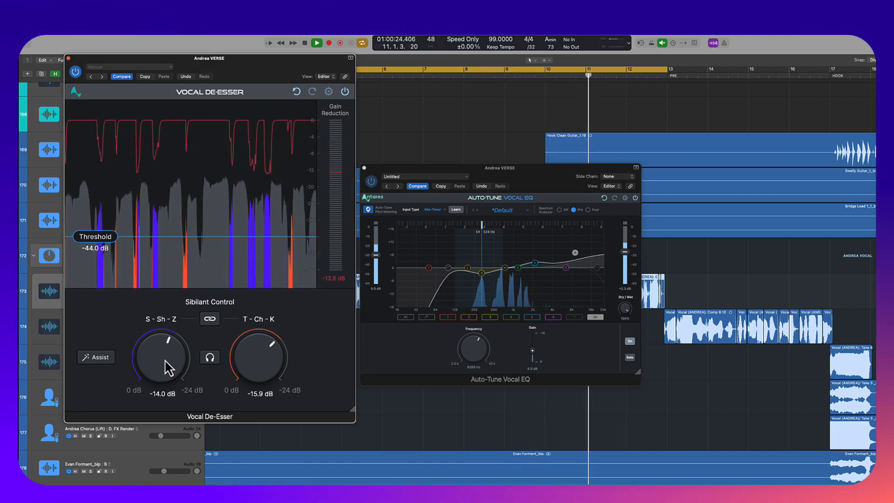
{"action": "left_click_drag", "start_coordinate": [188, 364], "coordinate": [187, 368]}
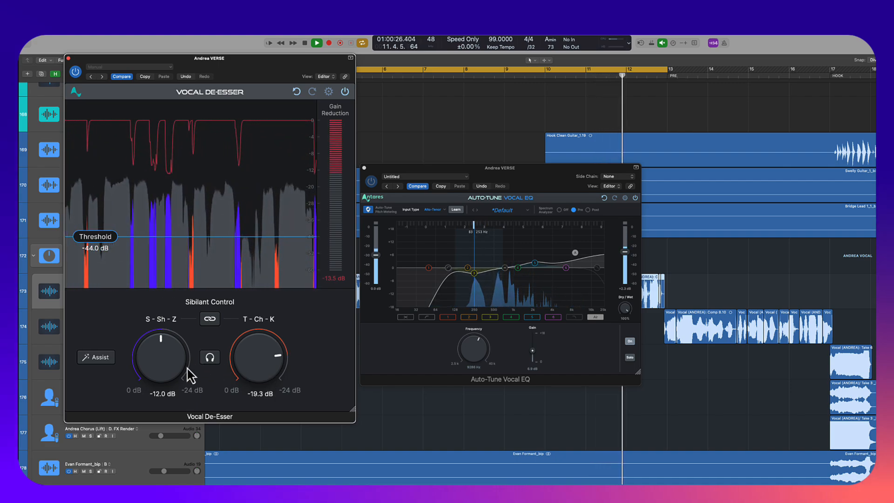
{"action": "left_click_drag", "start_coordinate": [258, 364], "coordinate": [258, 366]}
{"action": "key", "text": "space"}
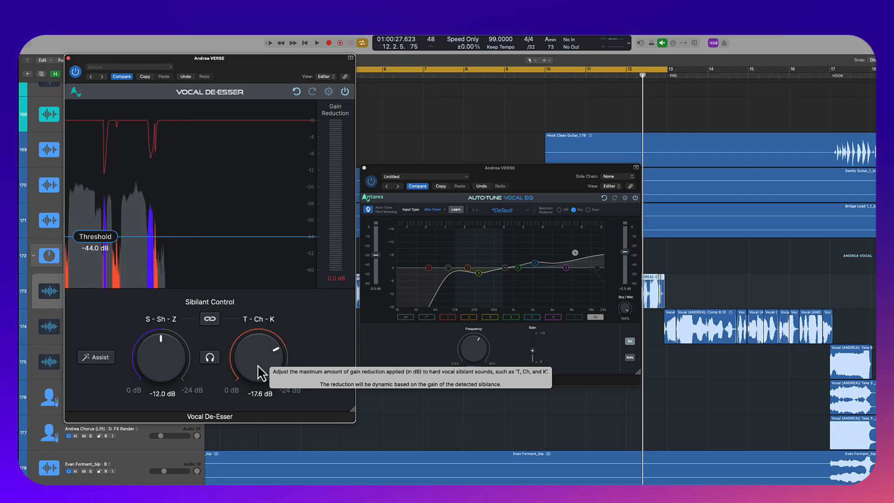
{"action": "left_click", "coordinate": [365, 168]}
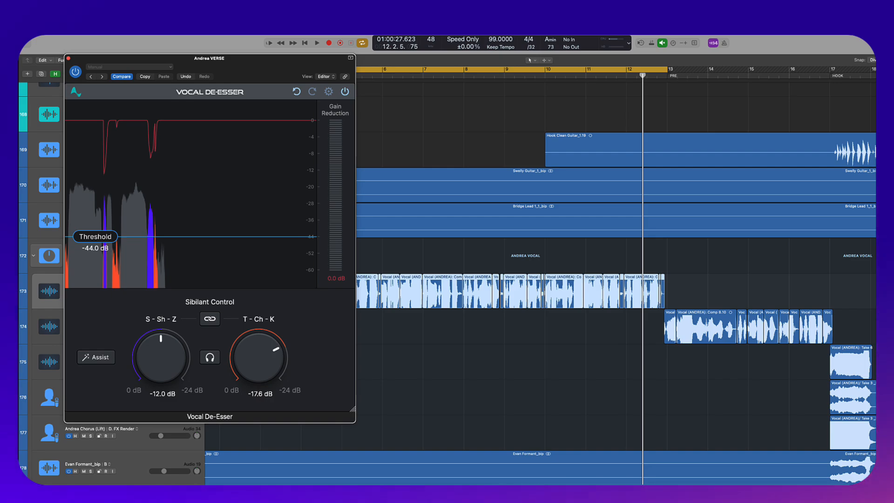
Step: Search the available audio effects for "deess", look through the listed de-esser plug-ins, and dismiss the search without inserting one
{"action": "left_click", "coordinate": [17, 293]}
{"action": "left_click", "coordinate": [19, 245]}
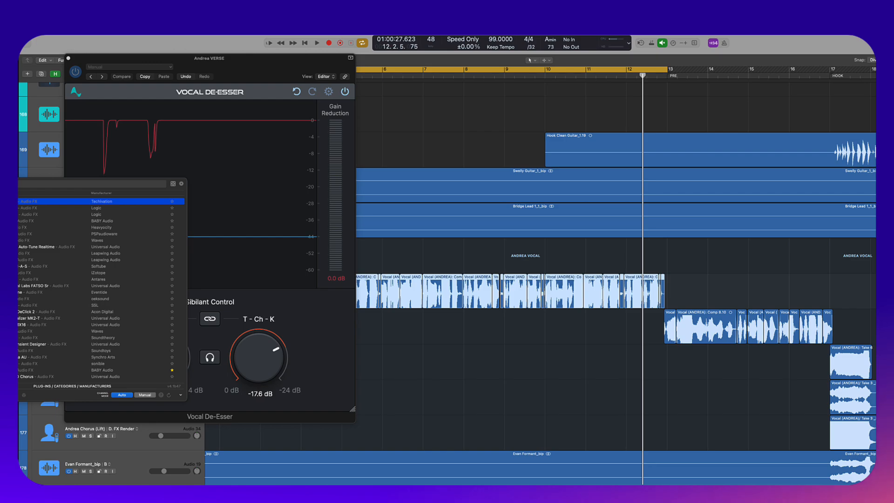
{"action": "type", "text": "deess"}
{"action": "key", "text": "Down"}
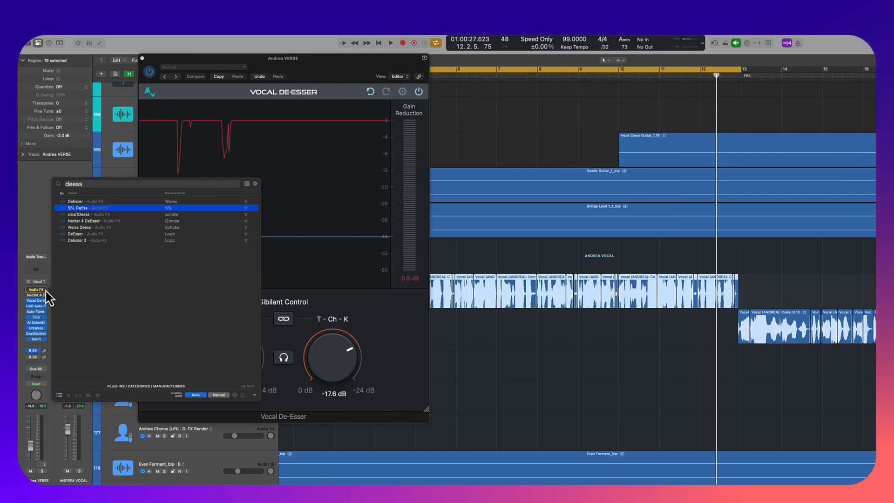
{"action": "key", "text": "Down"}
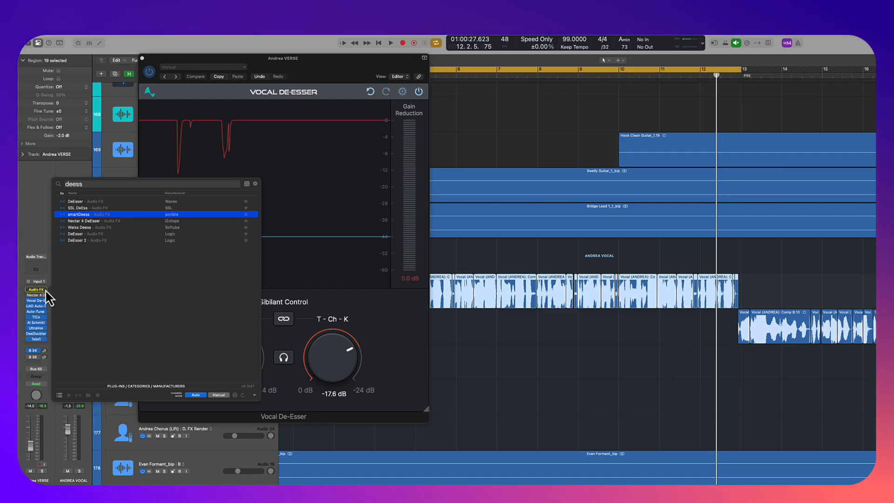
{"action": "key", "text": "Down"}
{"action": "key", "text": "Down"}
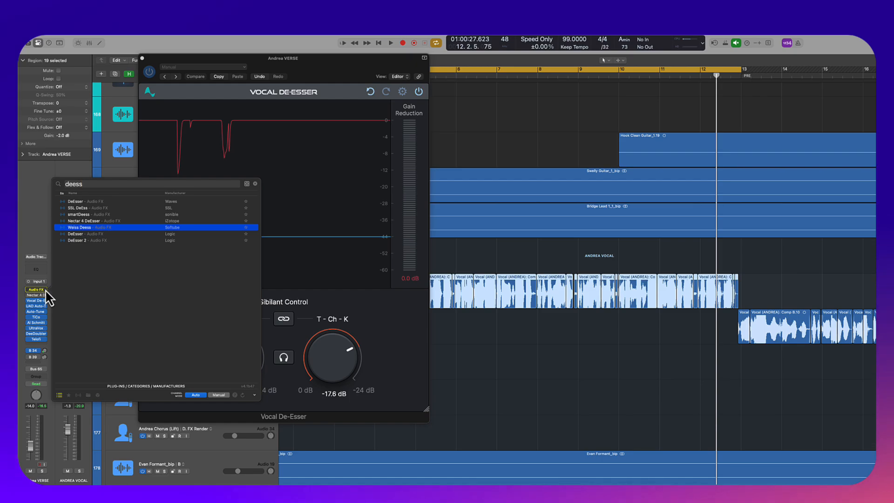
{"action": "key", "text": "Up"}
{"action": "key", "text": "Up"}
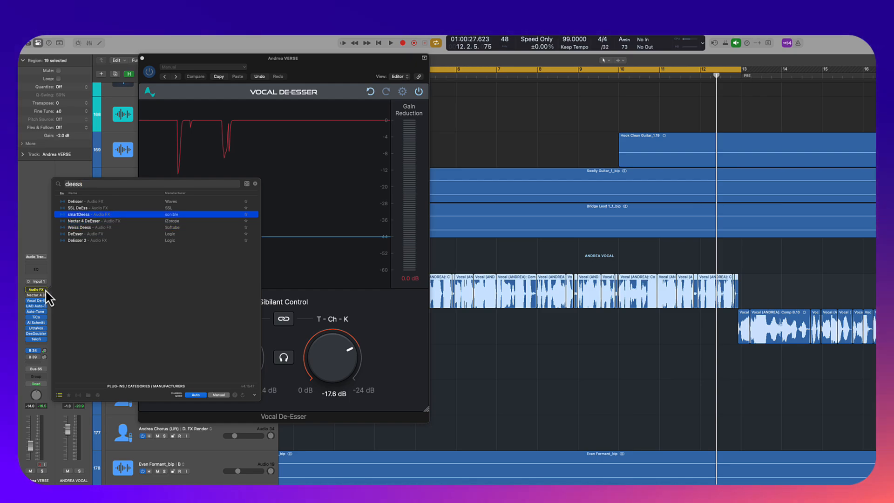
{"action": "key", "text": "Up"}
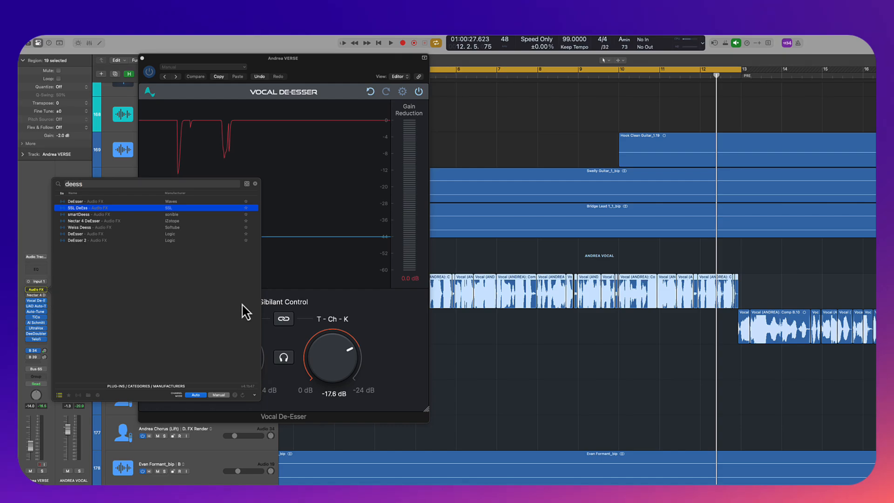
{"action": "key", "text": "Escape"}
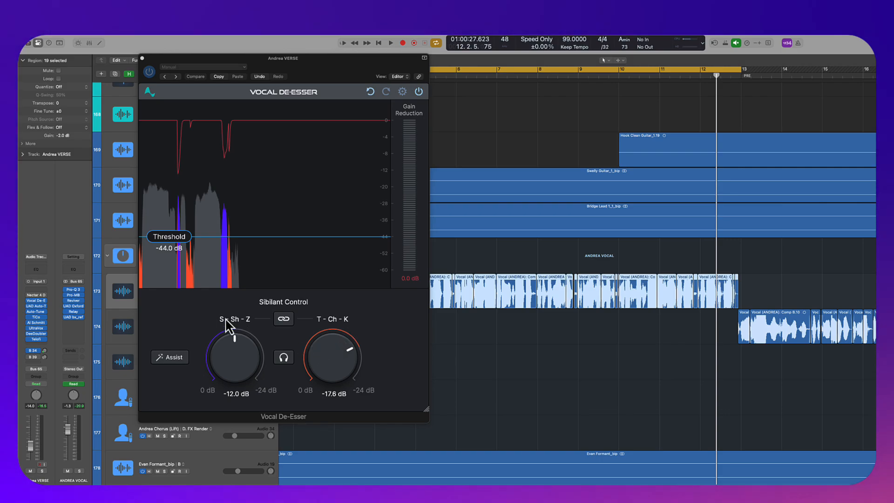
Step: Solo the verse vocal and audition only its detected sibilance with the Vocal De-Esser's listen mode, switching that mode back off
{"action": "left_click", "coordinate": [284, 357]}
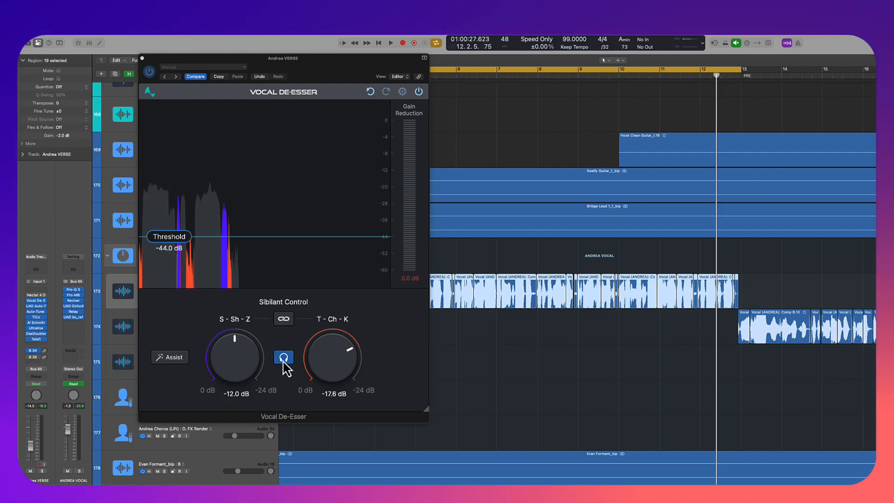
{"action": "key", "text": "space"}
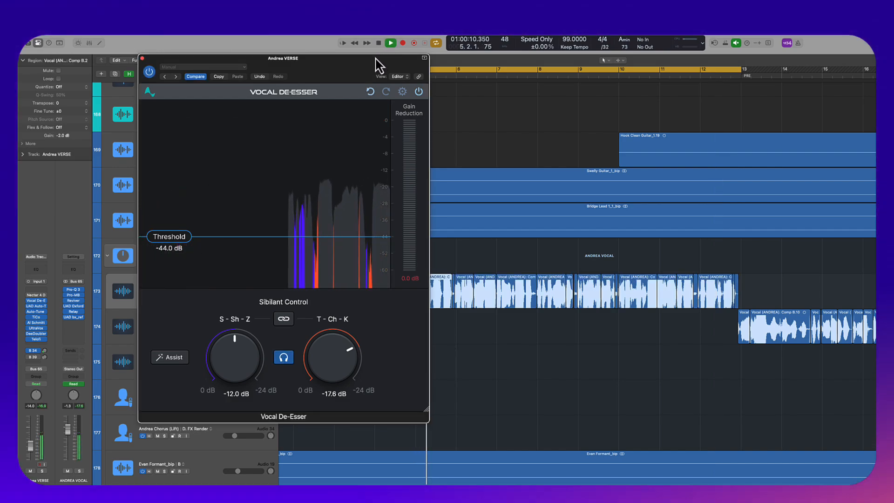
{"action": "key", "text": "s"}
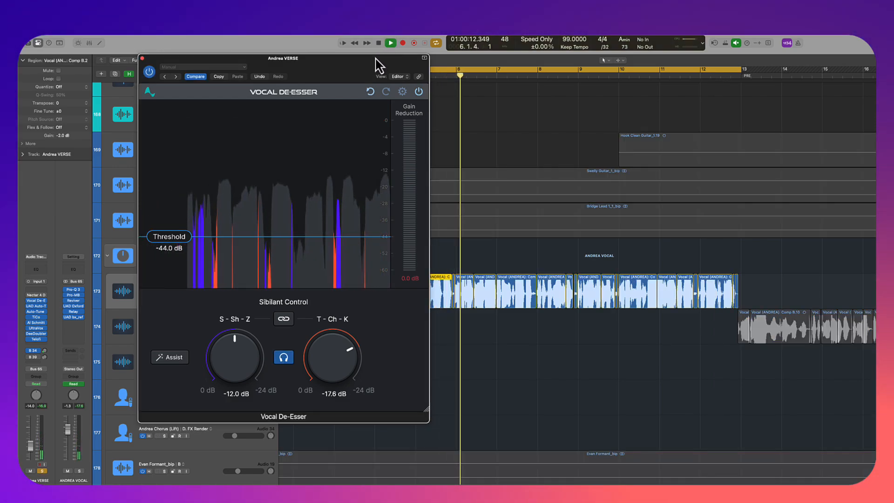
{"action": "left_click", "coordinate": [286, 358]}
{"action": "key", "text": "space"}
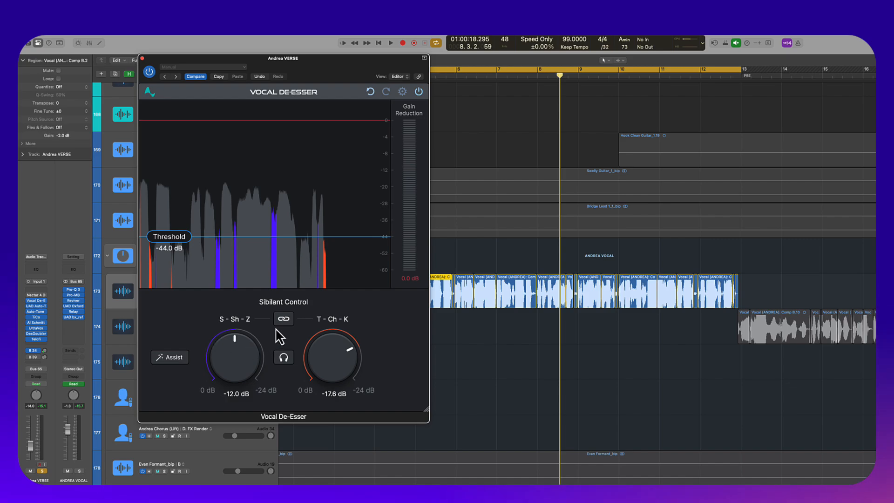
Step: Compare the soloed verse vocal with the Vocal De-Esser bypassed and re-enabled
{"action": "left_click", "coordinate": [419, 91]}
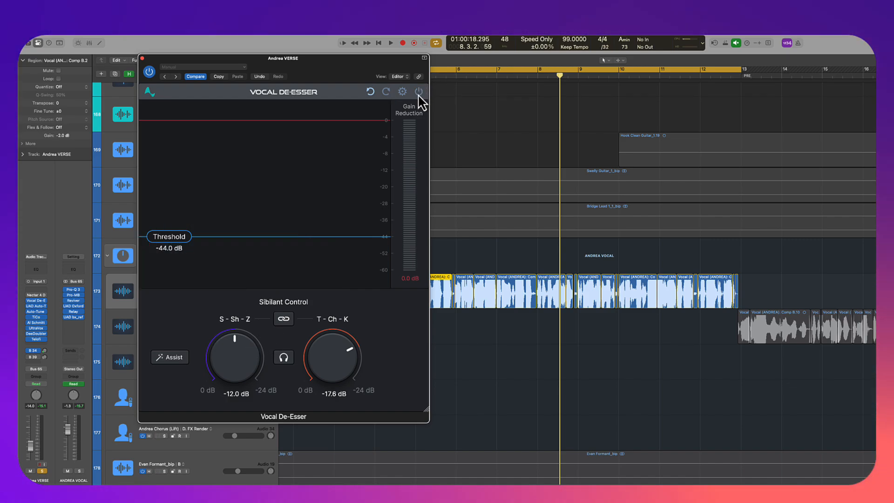
{"action": "key", "text": "space"}
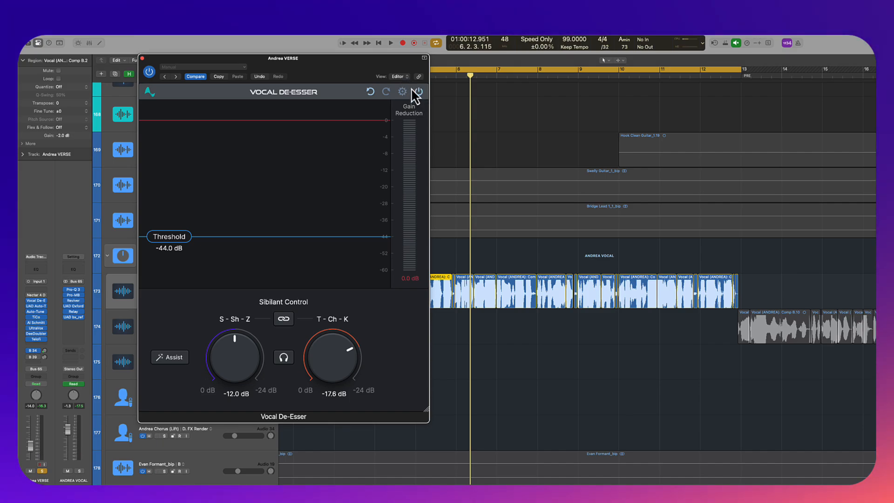
{"action": "key", "text": "space"}
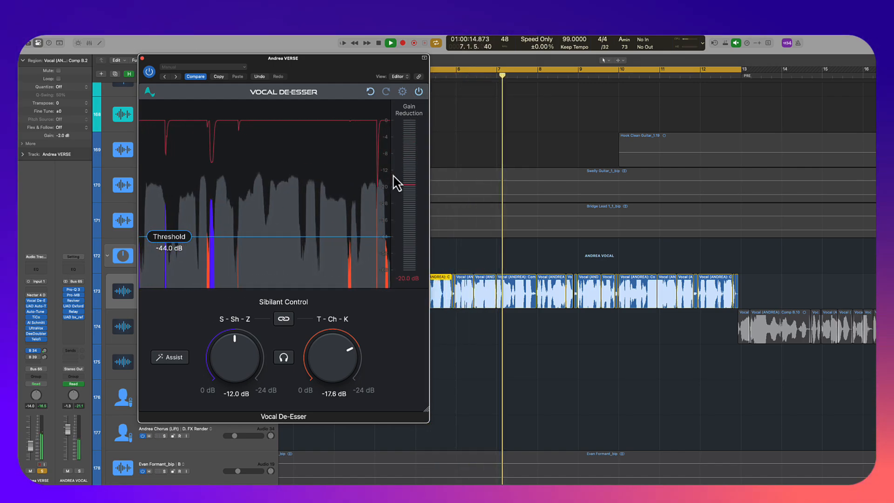
{"action": "key", "text": "space"}
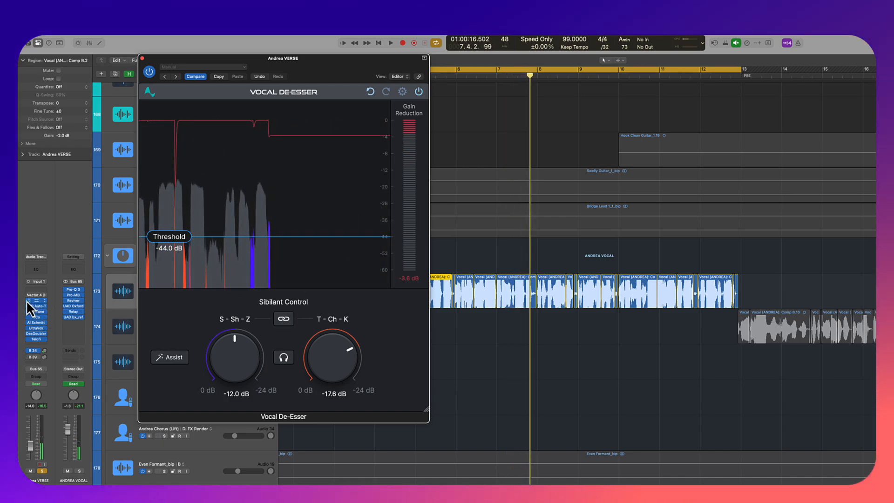
Step: Switch the verse from the Vocal De-Esser to Nectar 4 DeEsser, and set Nectar's threshold to -14.4 dB during playback
{"action": "left_click", "coordinate": [27, 295]}
{"action": "left_click", "coordinate": [37, 295]}
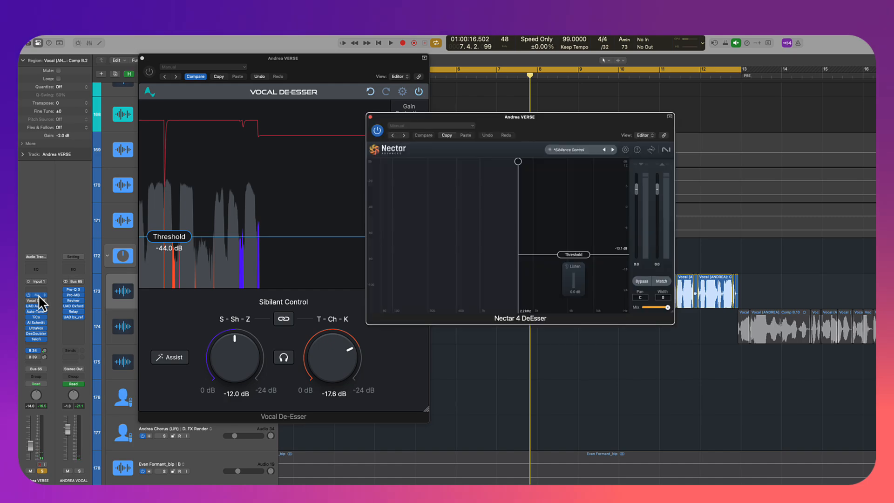
{"action": "left_click_drag", "start_coordinate": [599, 130], "coordinate": [730, 115]}
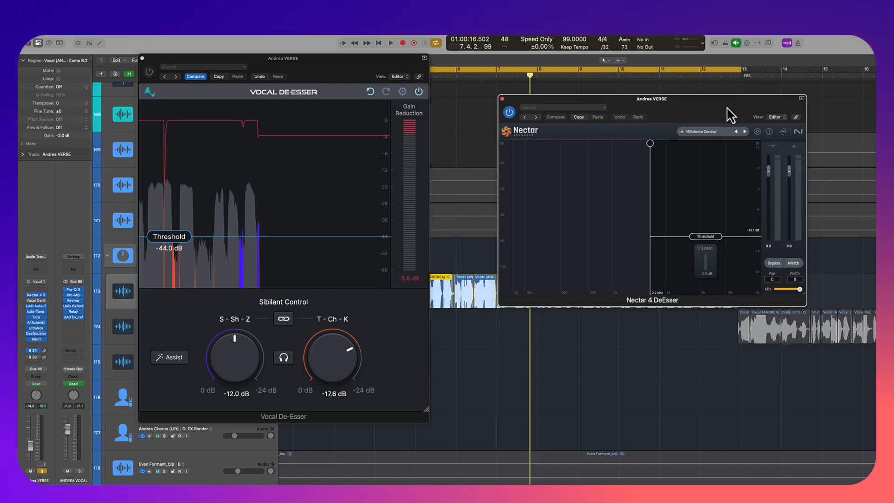
{"action": "key", "text": "space"}
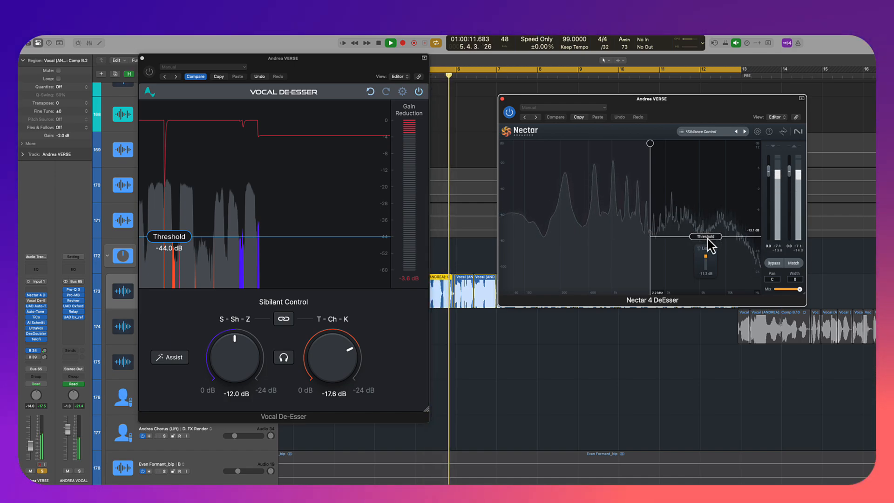
{"action": "left_click_drag", "start_coordinate": [707, 238], "coordinate": [706, 244]}
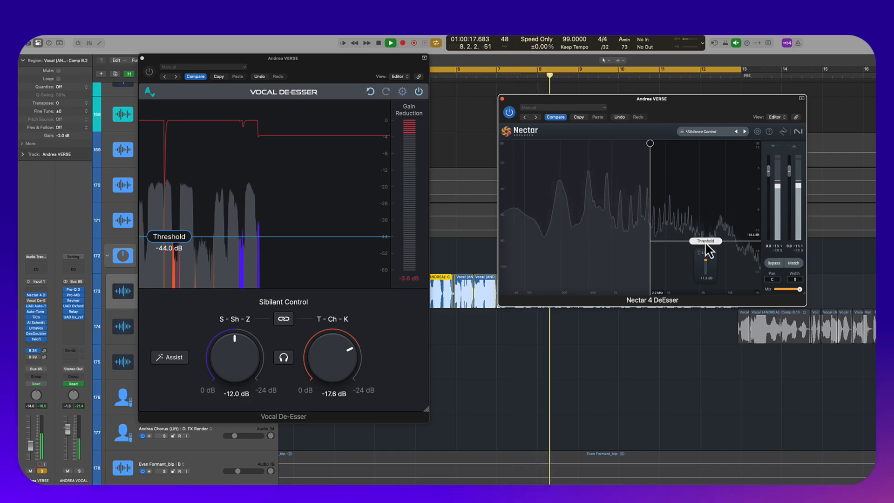
Step: Bypass Nectar 4 DeEsser, re-enable the Vocal De-Esser, and audition the verse vocal through it
{"action": "left_click", "coordinate": [509, 113]}
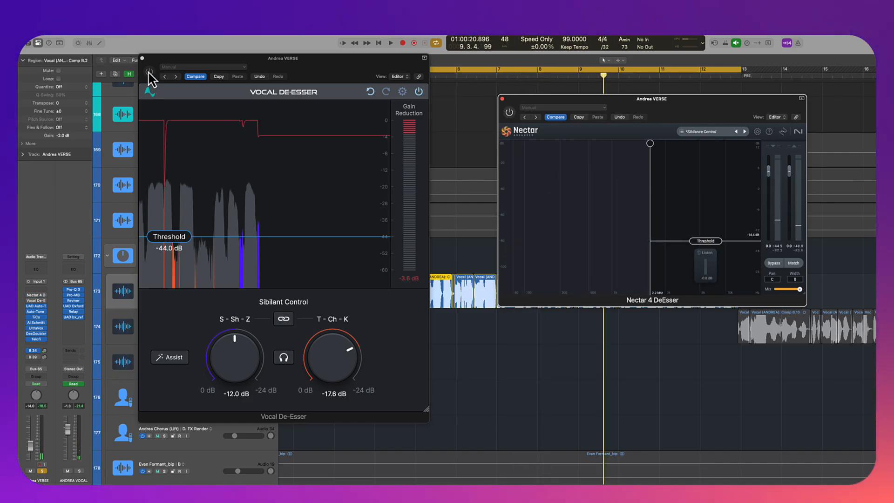
{"action": "left_click", "coordinate": [149, 71]}
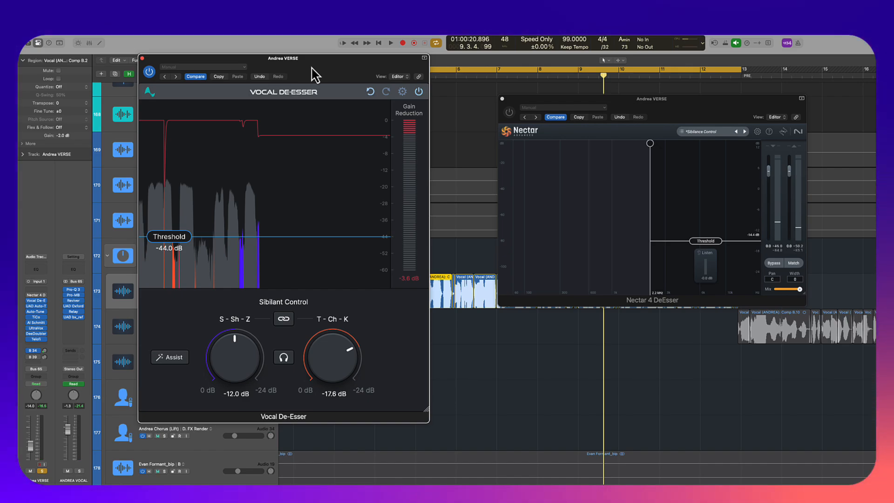
{"action": "left_click_drag", "start_coordinate": [311, 69], "coordinate": [329, 77]}
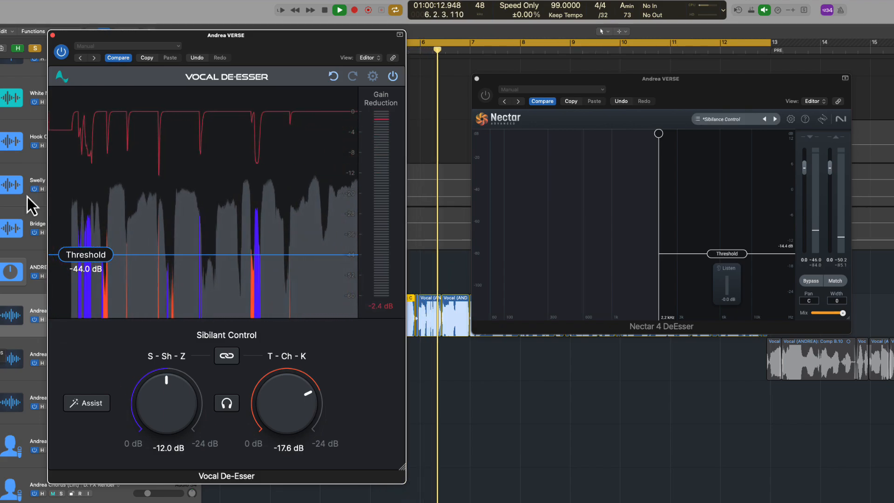
Step: Compare the soloed verse vocal through Nectar 4 DeEsser and the Vocal De-Esser, enabling only one of them at a time
{"action": "key", "text": "space"}
{"action": "left_click", "coordinate": [65, 57]}
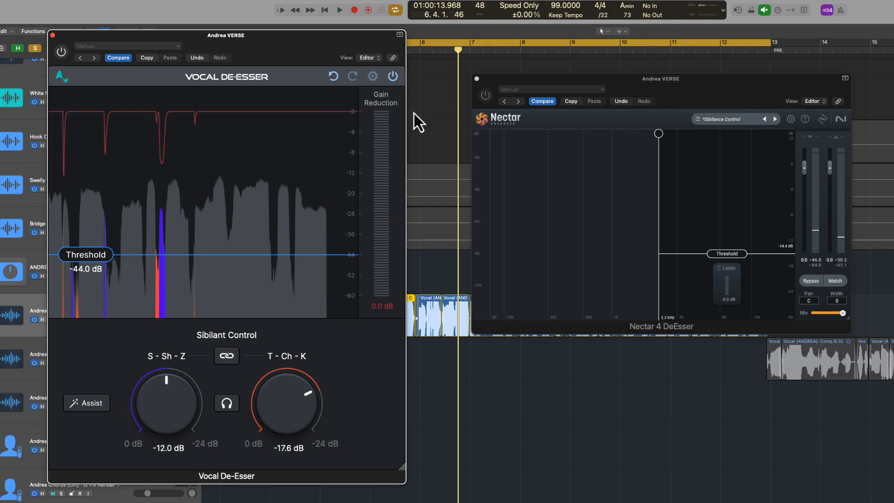
{"action": "left_click", "coordinate": [490, 97]}
{"action": "key", "text": "space"}
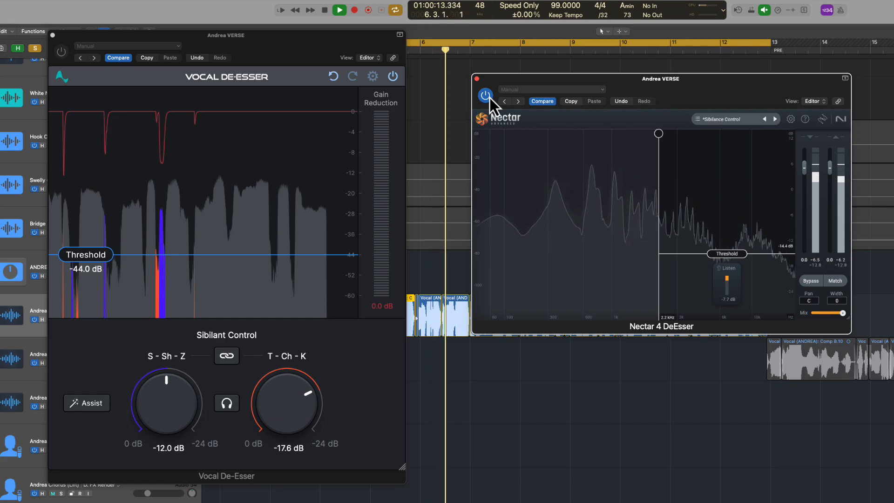
{"action": "left_click", "coordinate": [489, 97]}
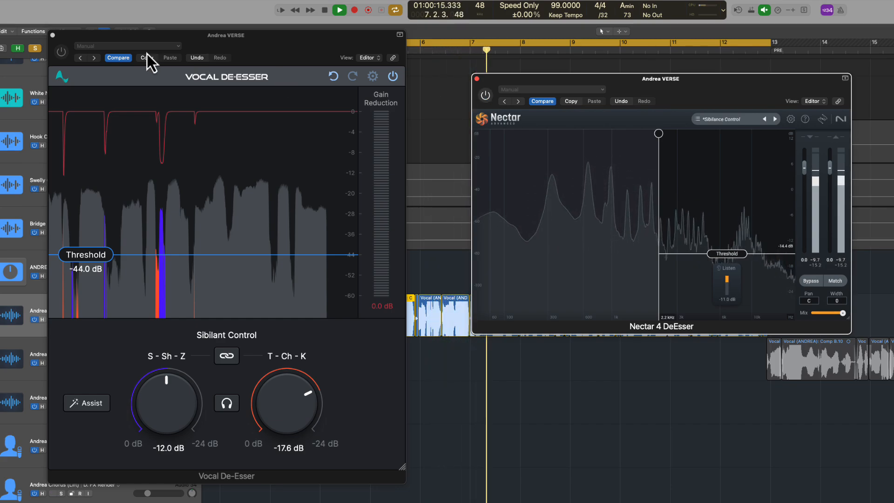
{"action": "left_click", "coordinate": [62, 53]}
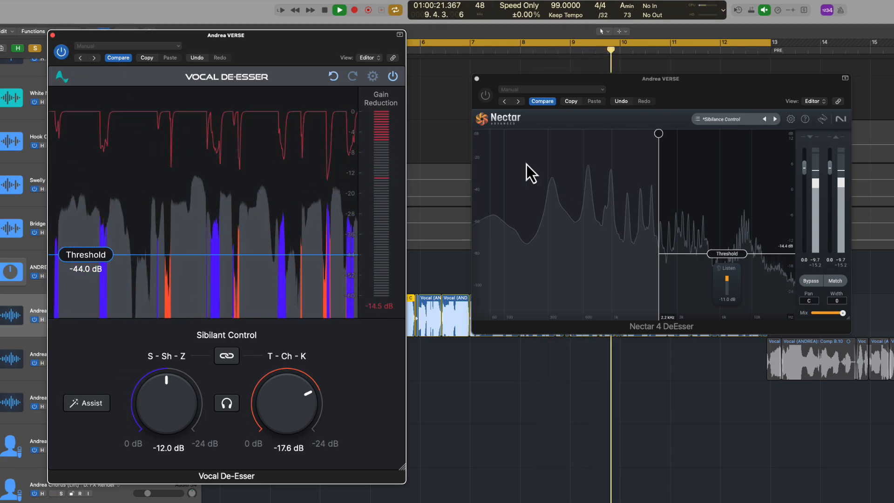
{"action": "key", "text": "space"}
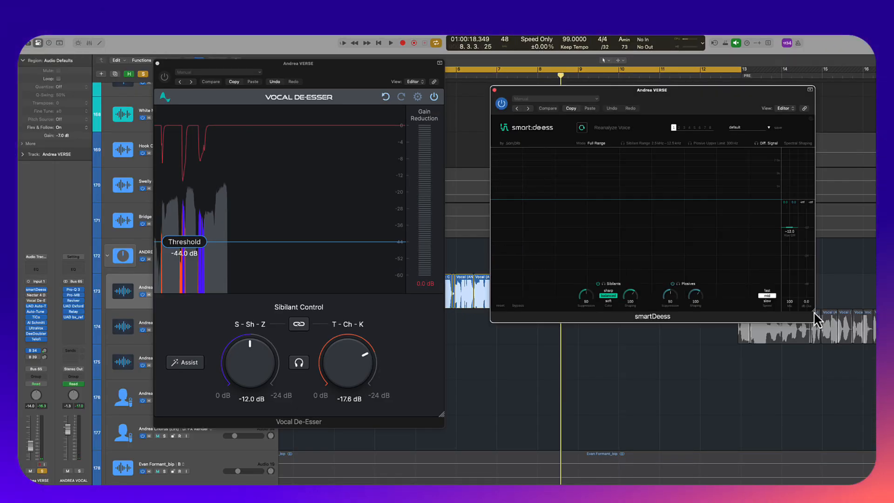
Step: Enlarge and reposition the smartDeess window, and set its sibilant suppression to 93, color to sharp and shaping to 109 during playback
{"action": "left_click_drag", "start_coordinate": [816, 320], "coordinate": [875, 420]}
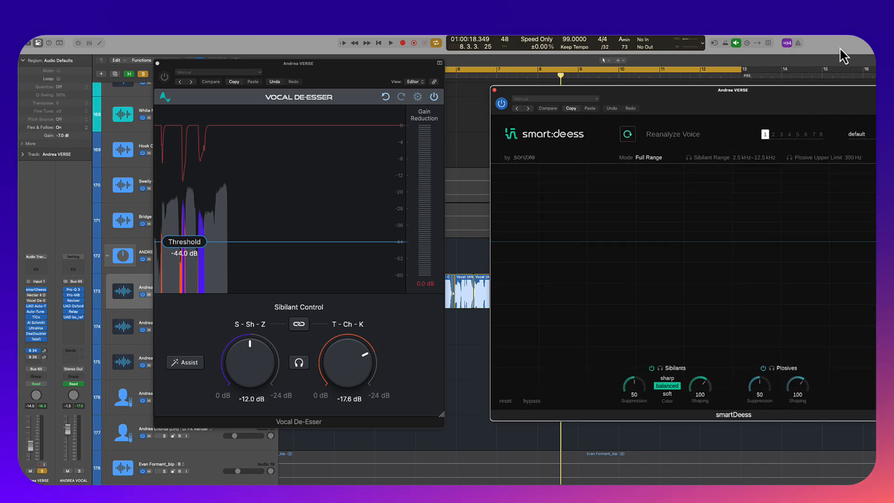
{"action": "left_click_drag", "start_coordinate": [804, 106], "coordinate": [762, 86]}
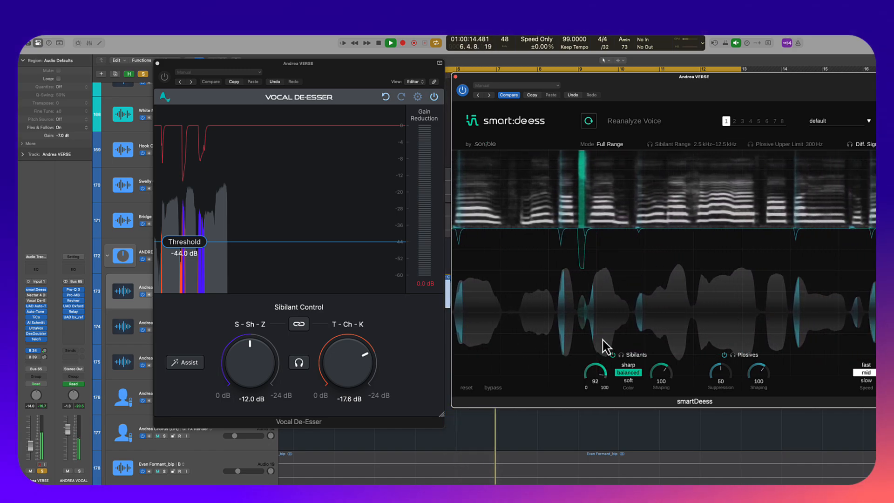
{"action": "left_click", "coordinate": [634, 368]}
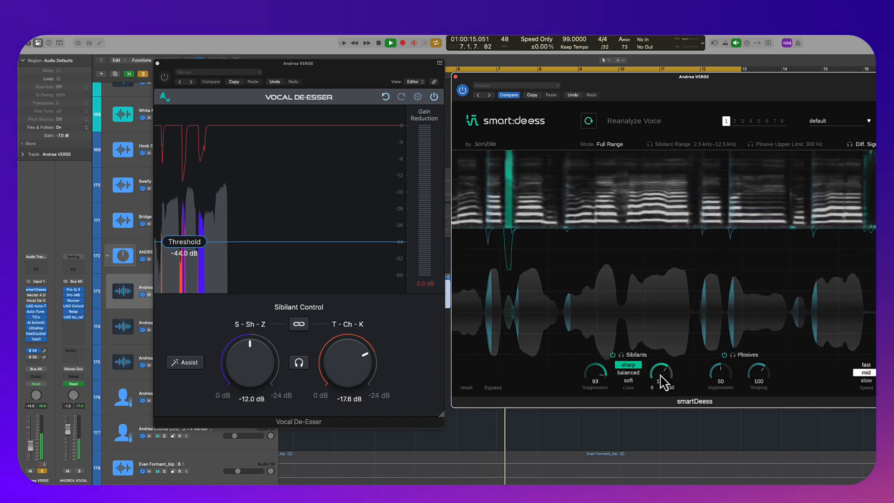
{"action": "mouse_move", "coordinate": [661, 373]}
{"action": "left_mouse_down"}
{"action": "mouse_move", "coordinate": [659, 409]}
{"action": "mouse_move", "coordinate": [666, 373]}
{"action": "left_mouse_up"}
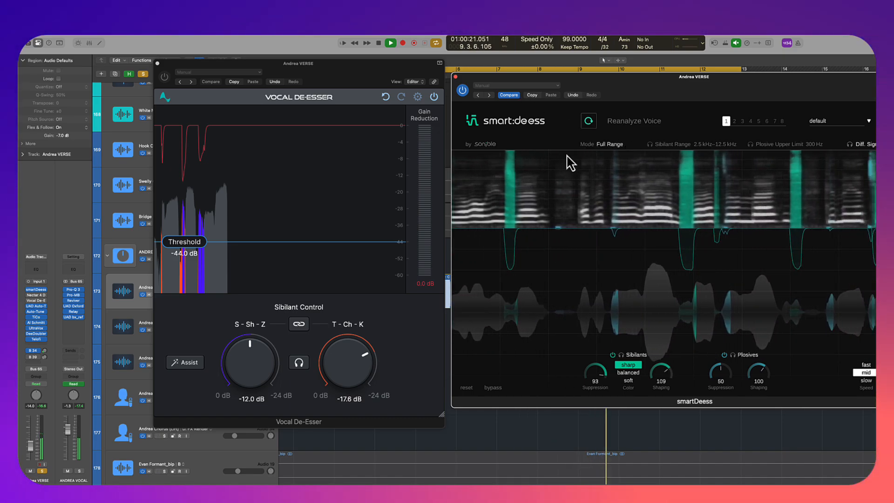
{"action": "key", "text": "space"}
Step: Bypass smartDeess, re-enable the Vocal De-Esser, and audition the verse vocal through it
{"action": "left_click", "coordinate": [463, 90]}
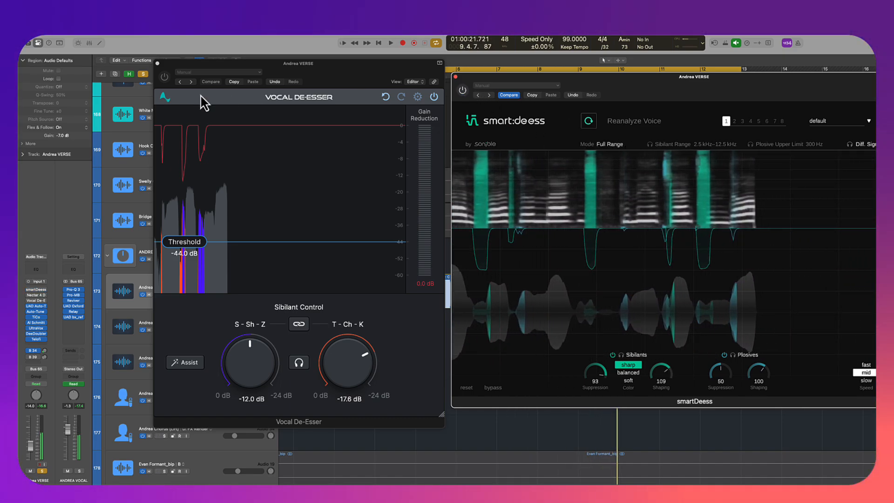
{"action": "left_click", "coordinate": [164, 76]}
{"action": "key", "text": "space"}
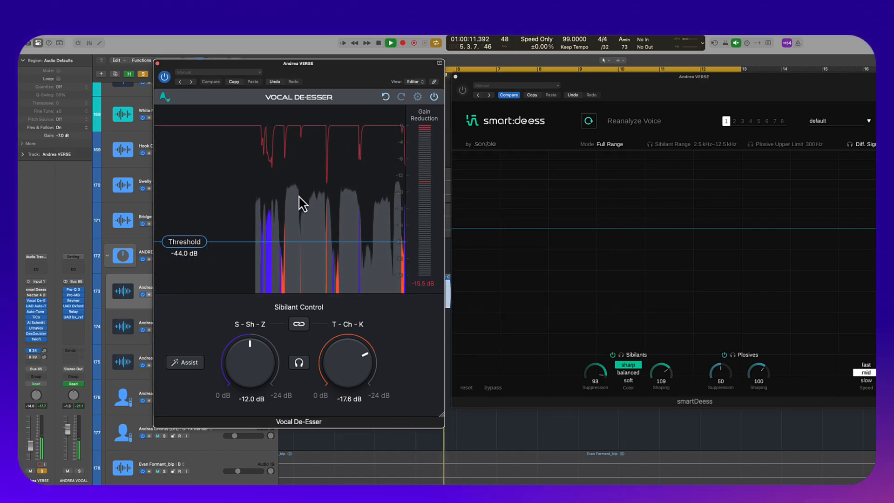
{"action": "key", "text": "space"}
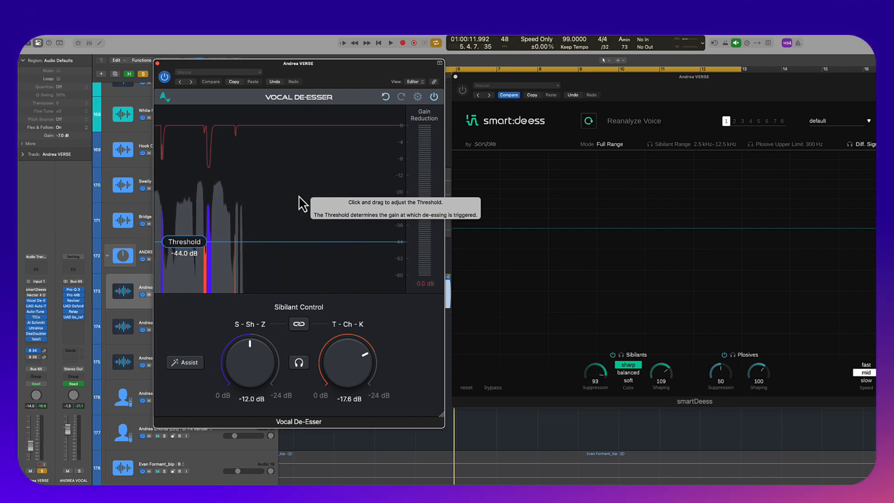
Step: Close the smartDeess window and move the Vocal De-Esser window clear of the track list
{"action": "mouse_move", "coordinate": [425, 195]}
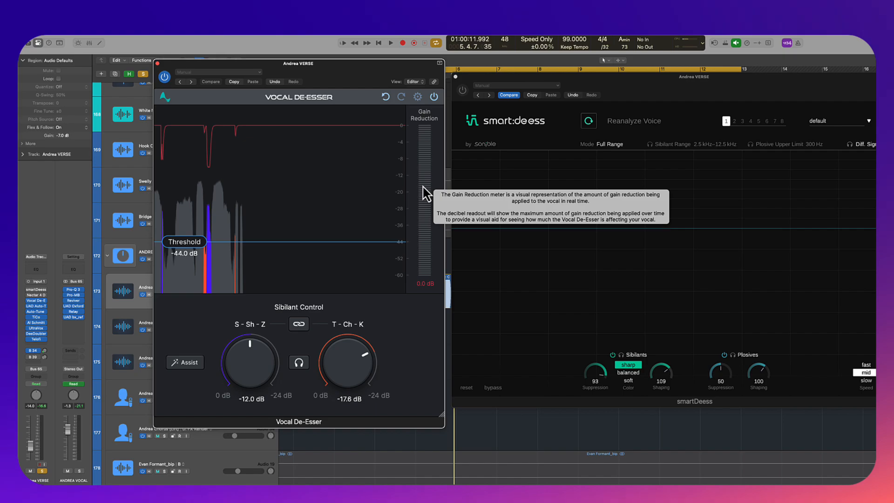
{"action": "left_click", "coordinate": [455, 76]}
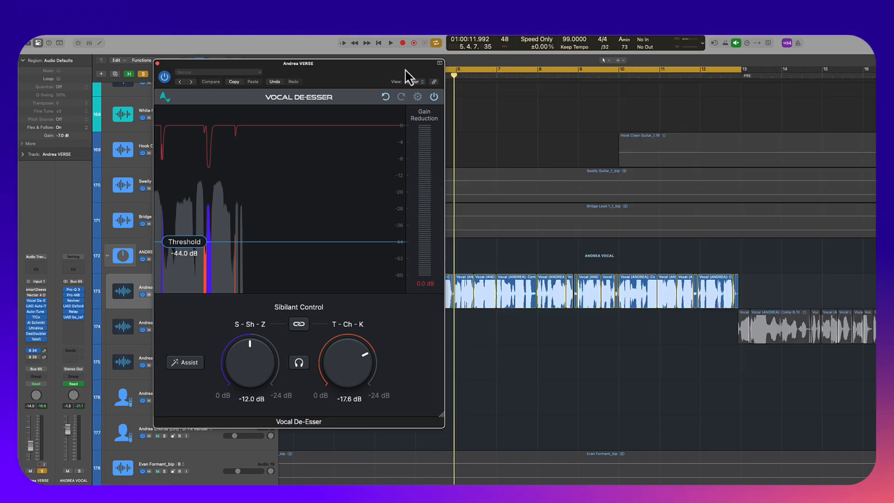
{"action": "left_click_drag", "start_coordinate": [167, 62], "coordinate": [432, 71]}
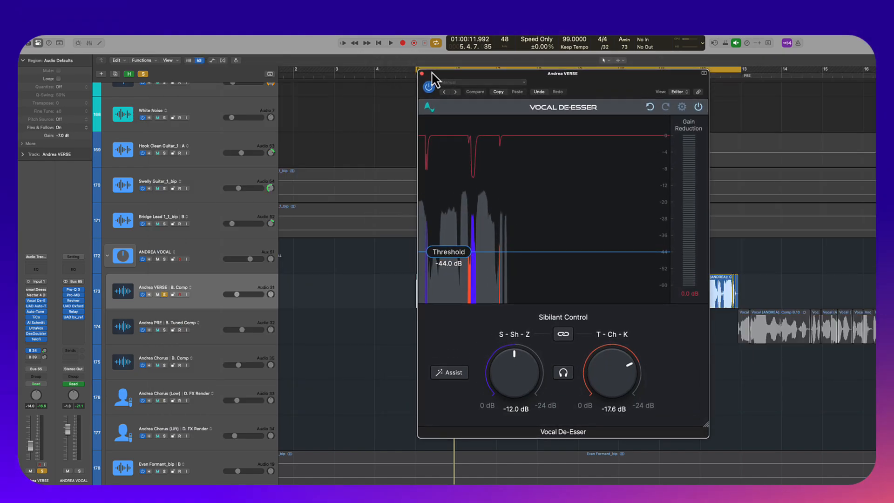